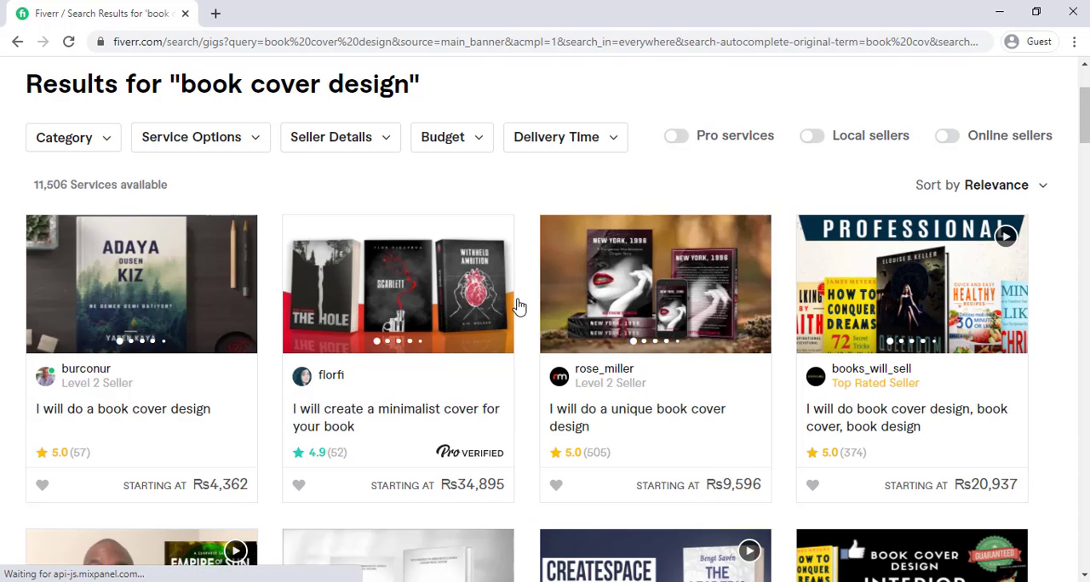
Step: Look through the book cover design gigs, comparing their sellers, ratings and starting prices
scroll(518, 307, "up", 1)
scroll(518, 307, "down", 5)
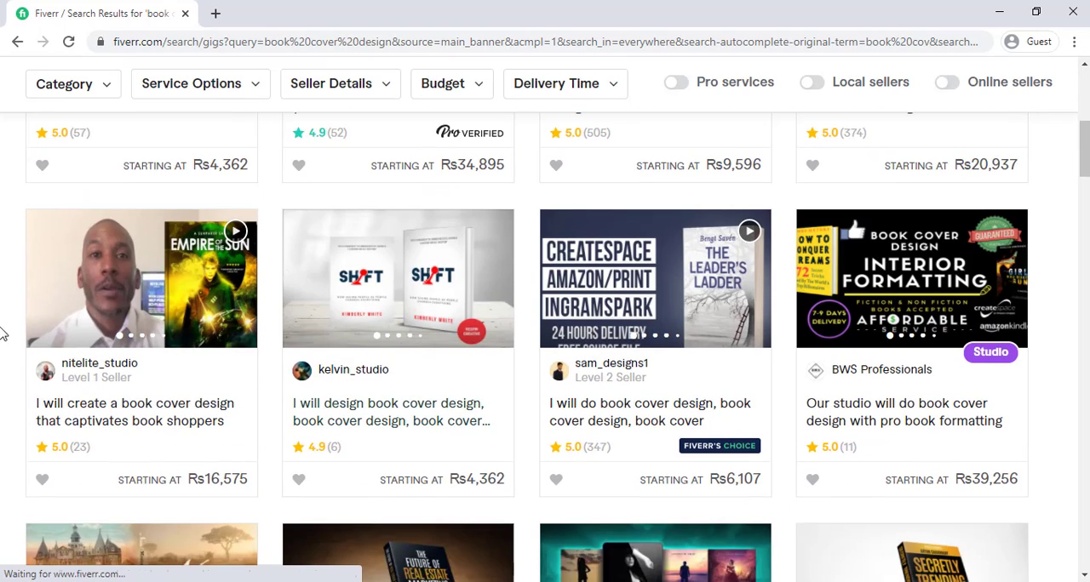
scroll(596, 391, "down", 4)
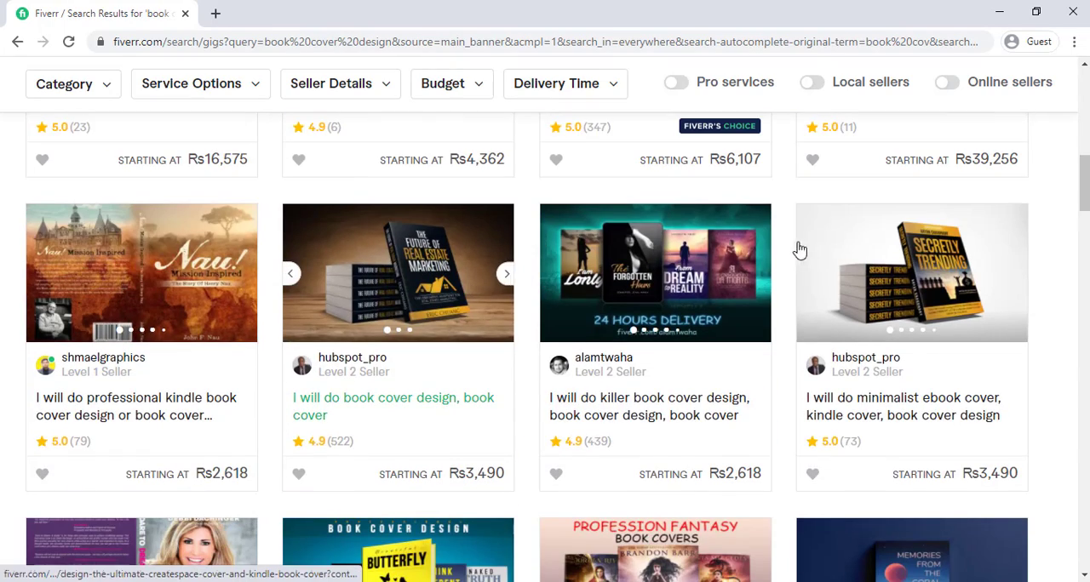
scroll(766, 222, "down", 2)
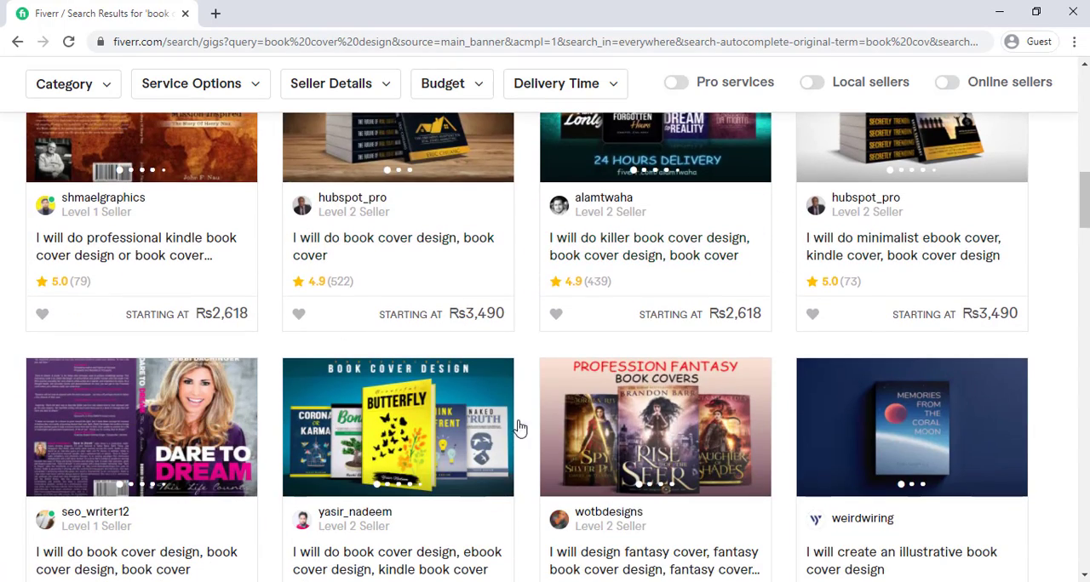
scroll(384, 355, "down", 4)
scroll(386, 356, "down", 1)
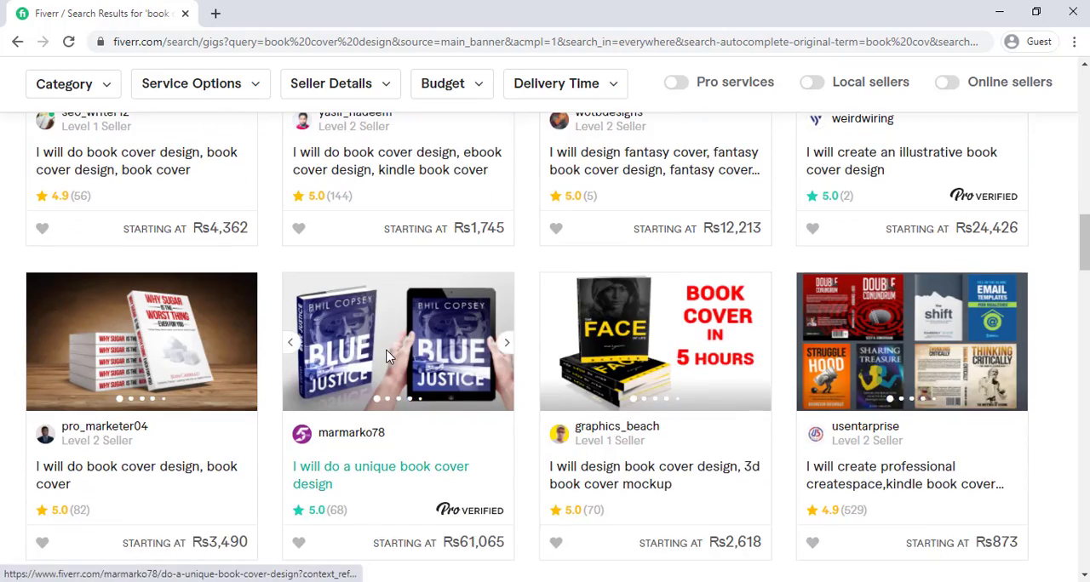
scroll(440, 307, "down", 10)
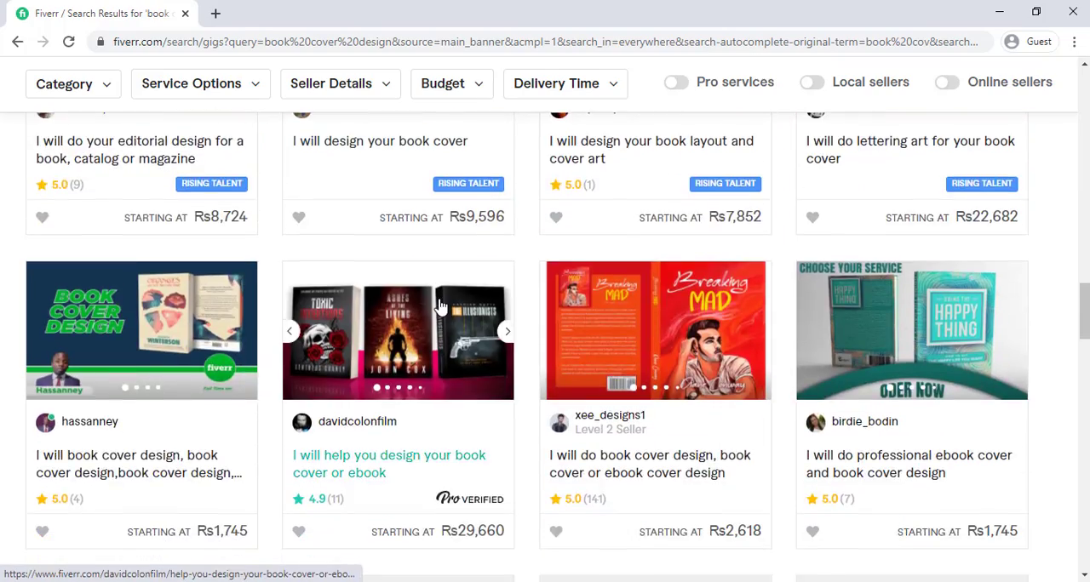
scroll(489, 292, "down", 9)
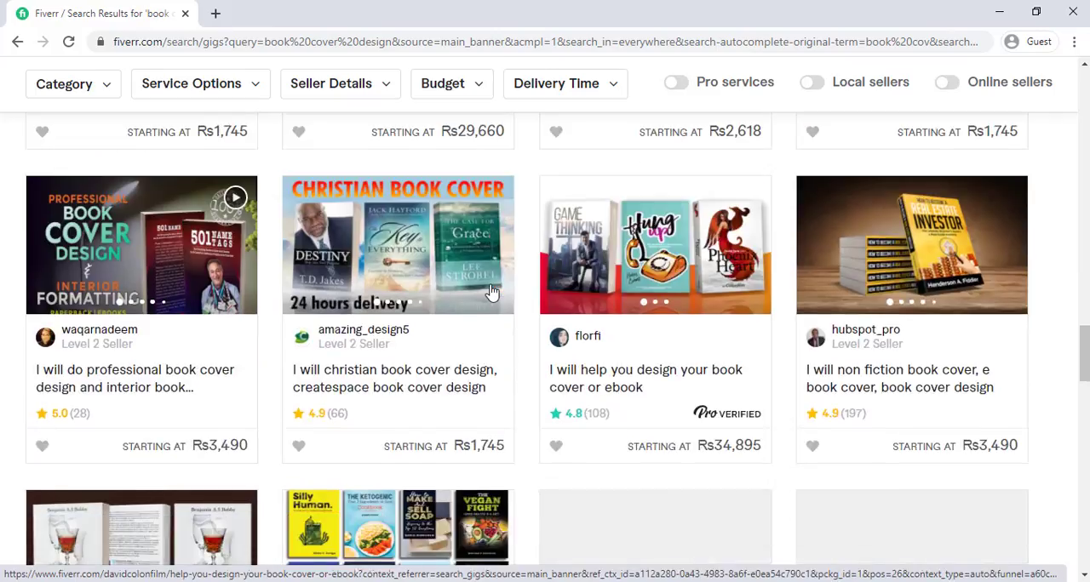
scroll(491, 292, "down", 8)
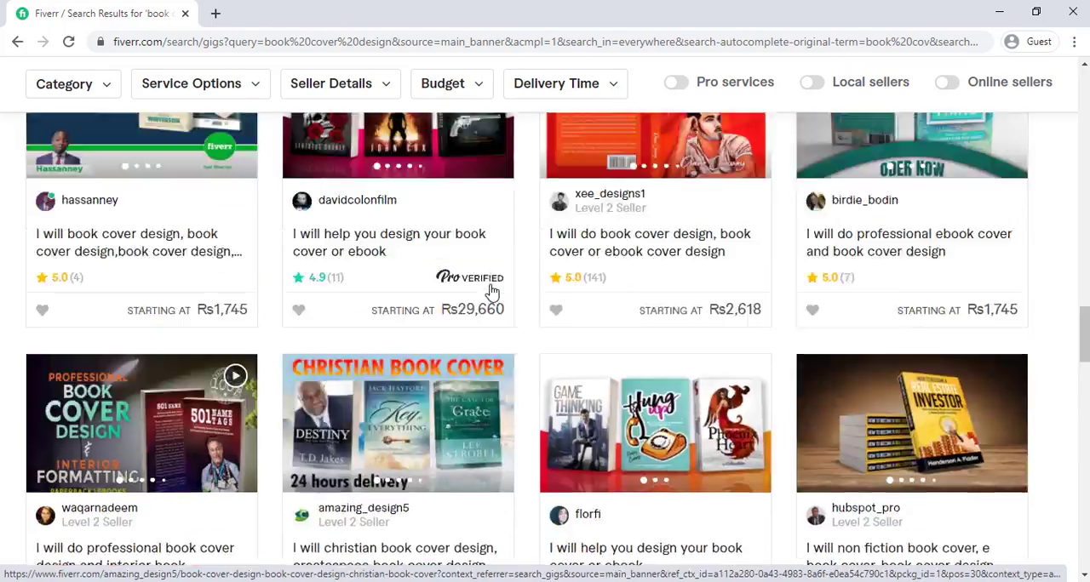
scroll(490, 292, "up", 15)
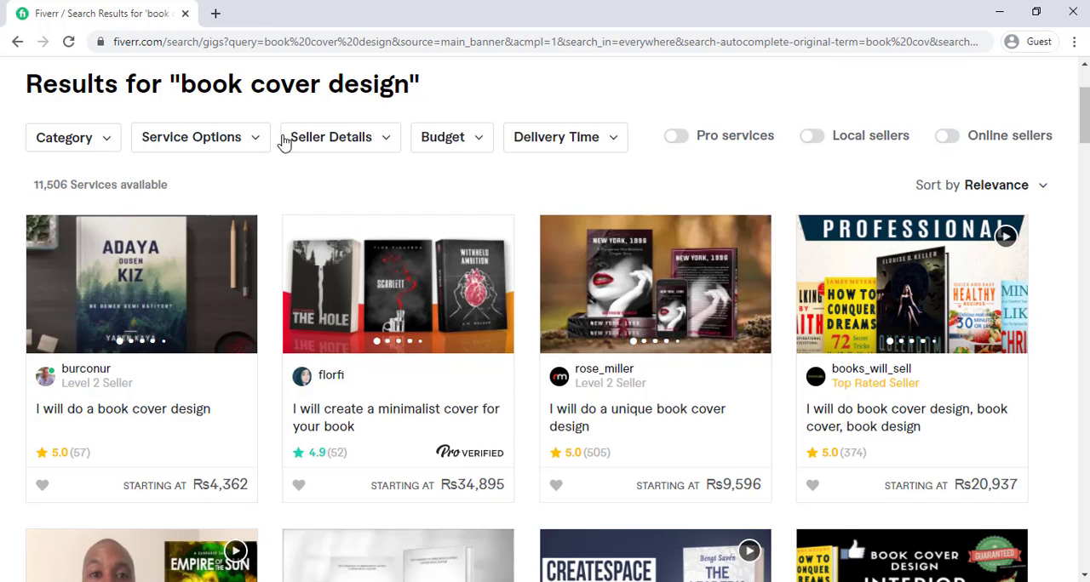
Step: Filter the book cover design gigs to the New Seller level and look through their ratings and prices
left_click(309, 142)
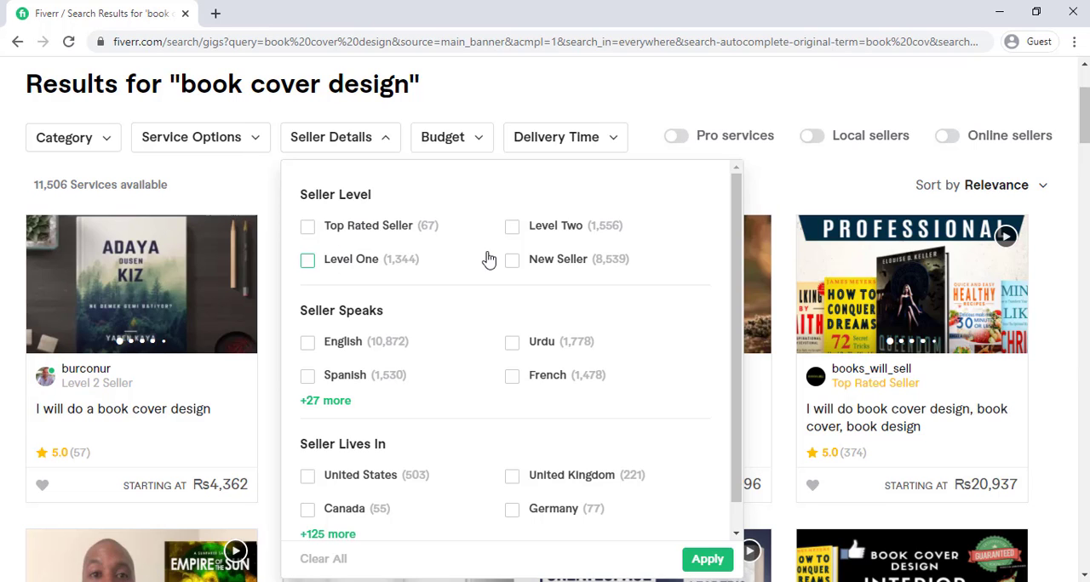
left_click(708, 559)
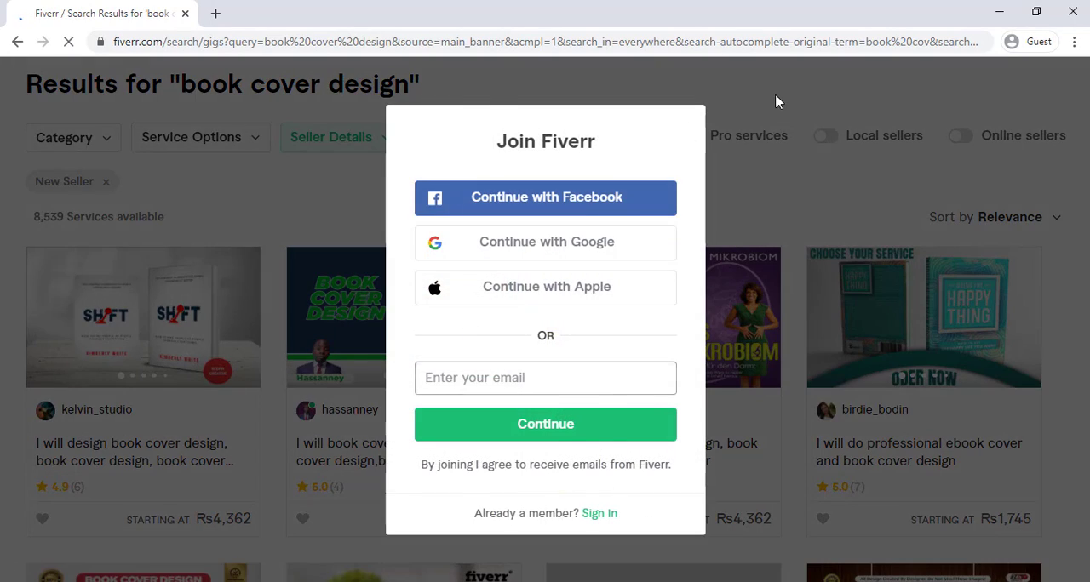
left_click(776, 102)
scroll(509, 316, "down", 1)
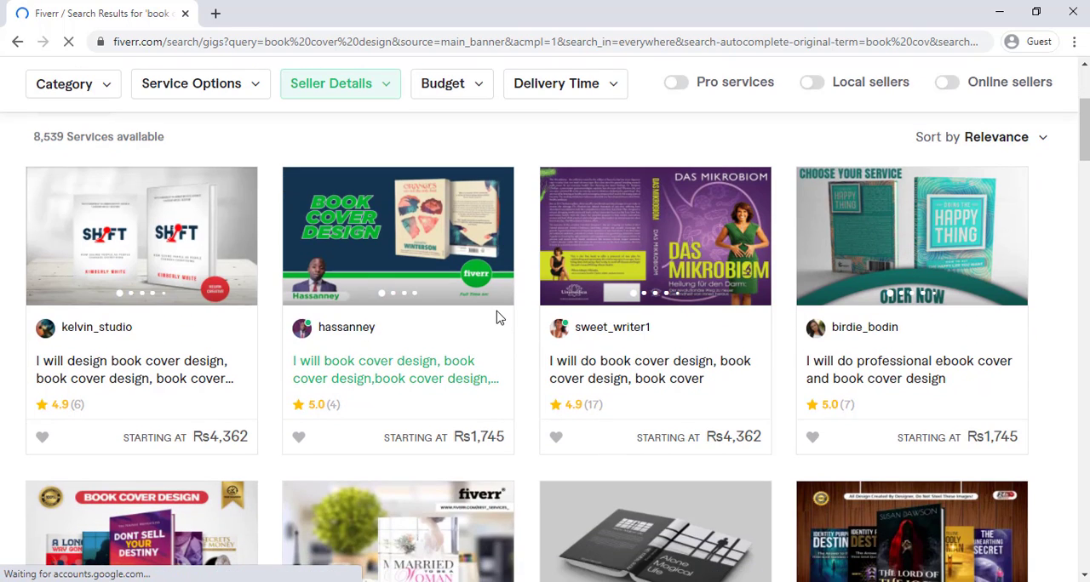
scroll(500, 318, "down", 2)
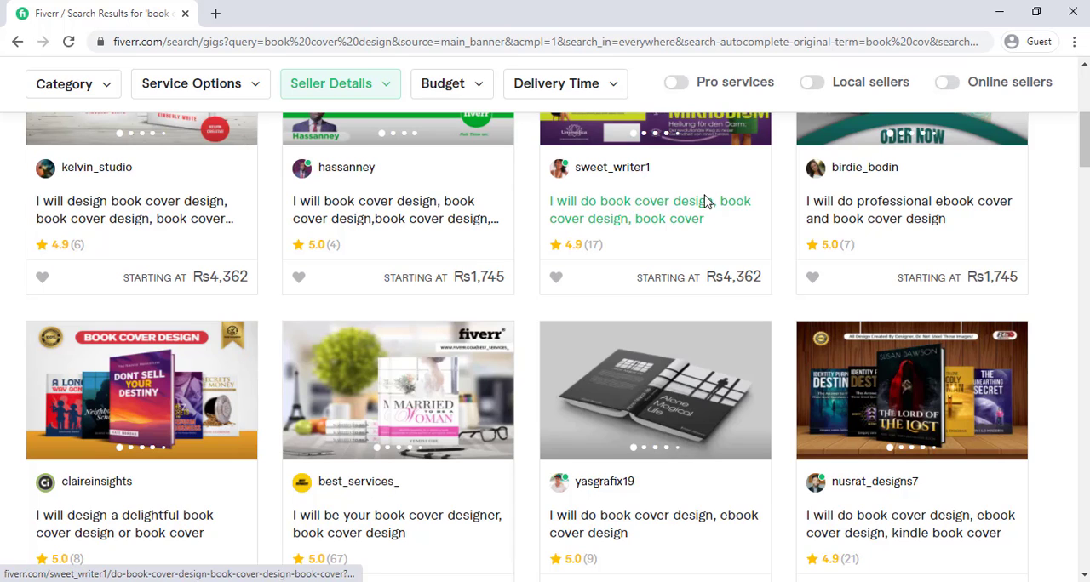
scroll(601, 258, "down", 4)
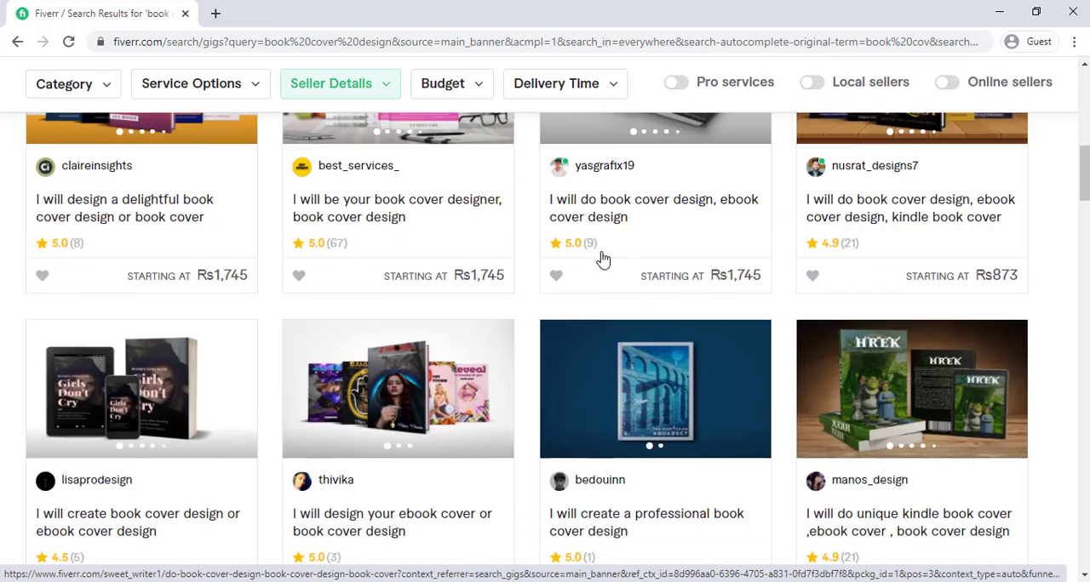
scroll(358, 282, "down", 3)
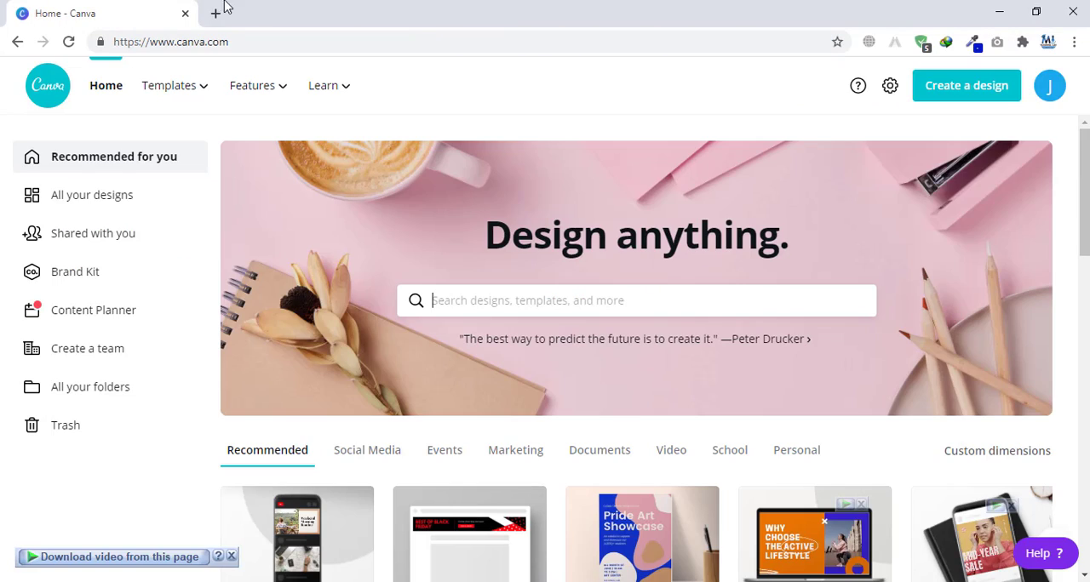
Step: Switch to Canva, search for "BOOK" and choose the suggested Book Cover design type
left_click_drag(255, 40, 53, 30)
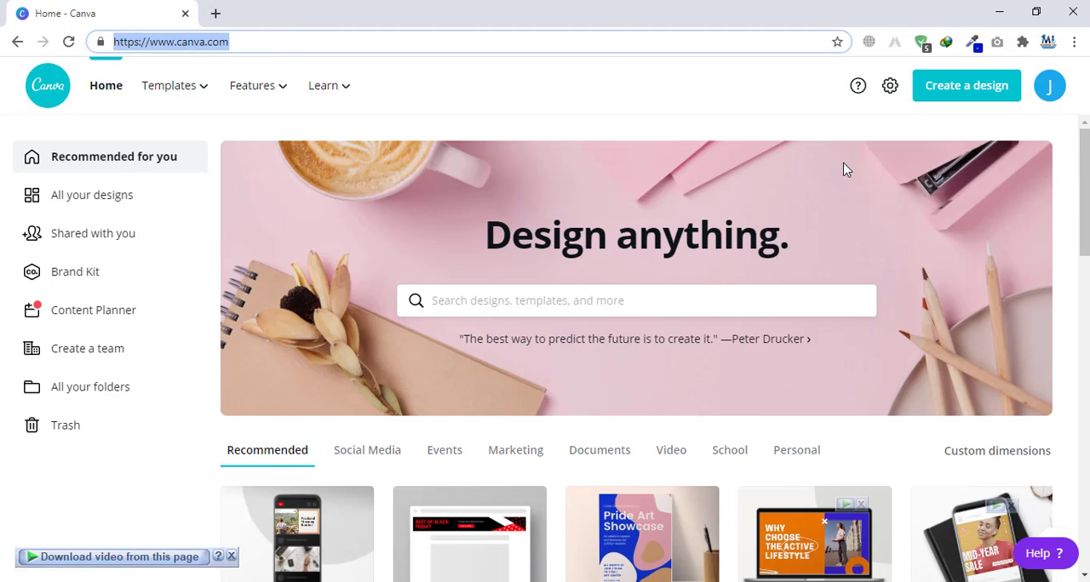
left_click(491, 303)
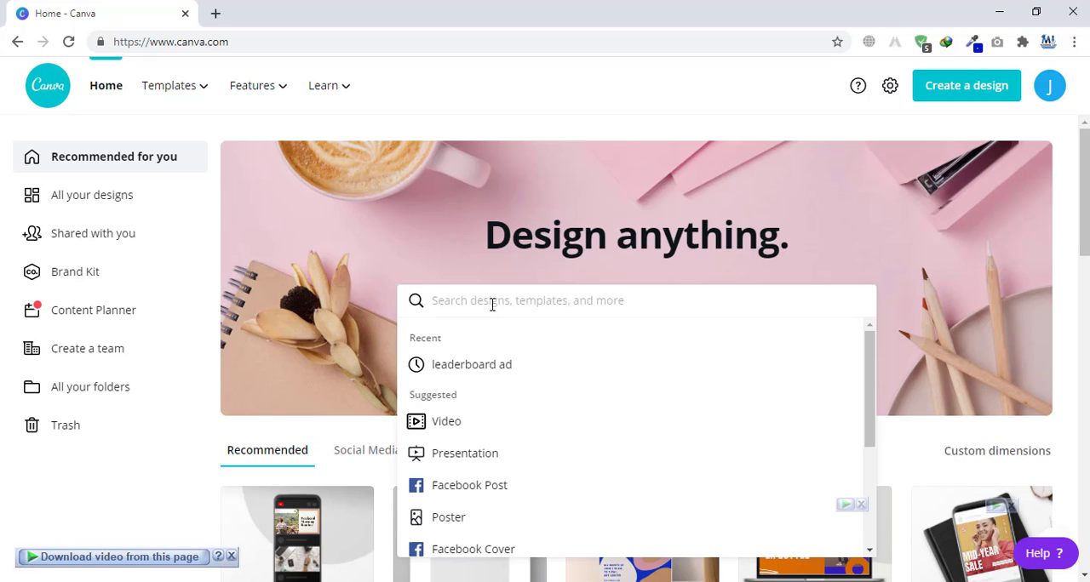
type("BOOK")
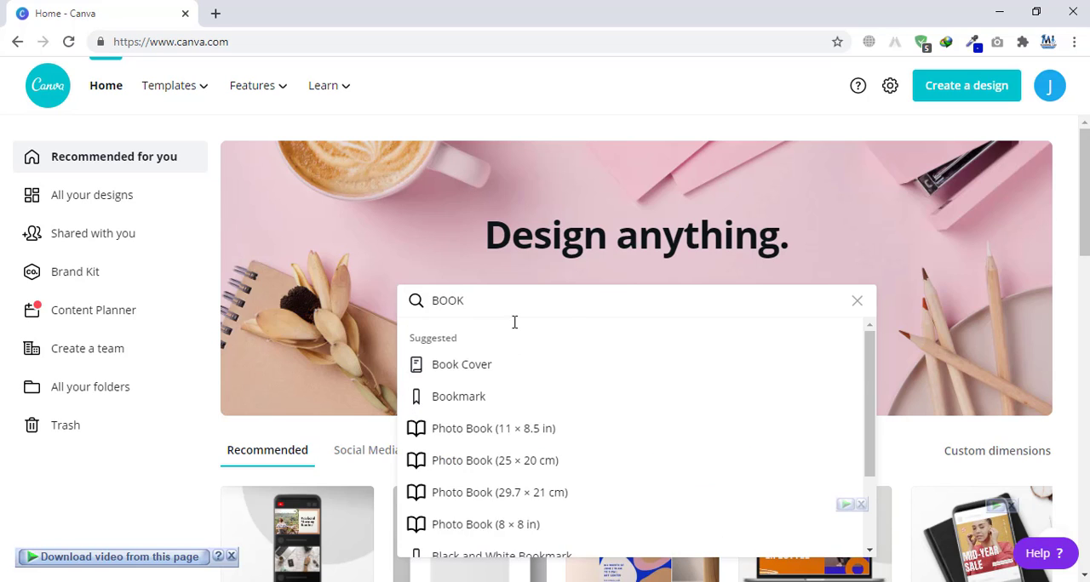
left_click(497, 366)
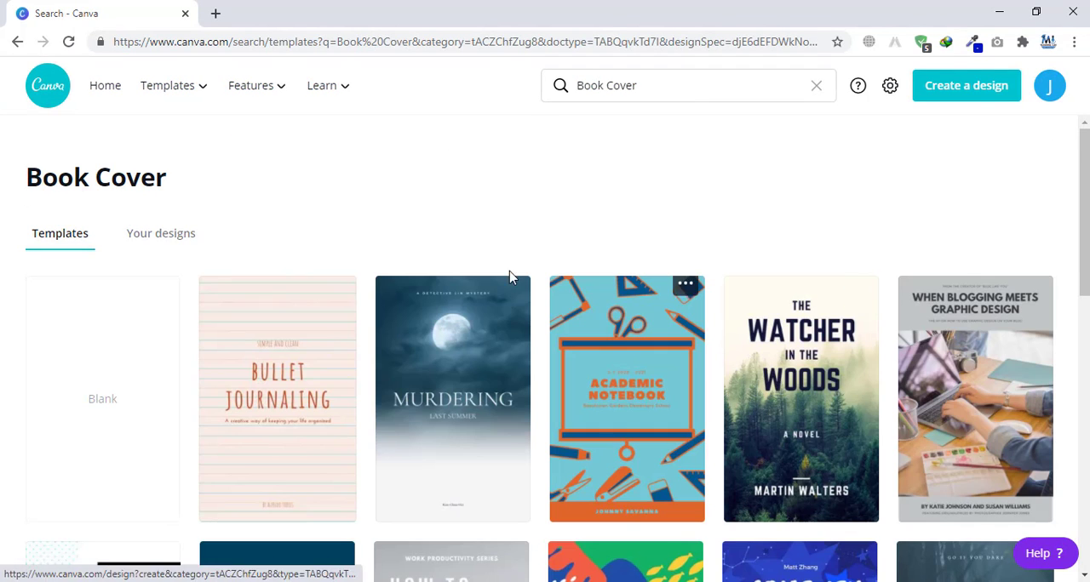
Step: Browse the book cover templates and open "The Watcher in the Woods" template for editing
scroll(653, 223, "down", 3)
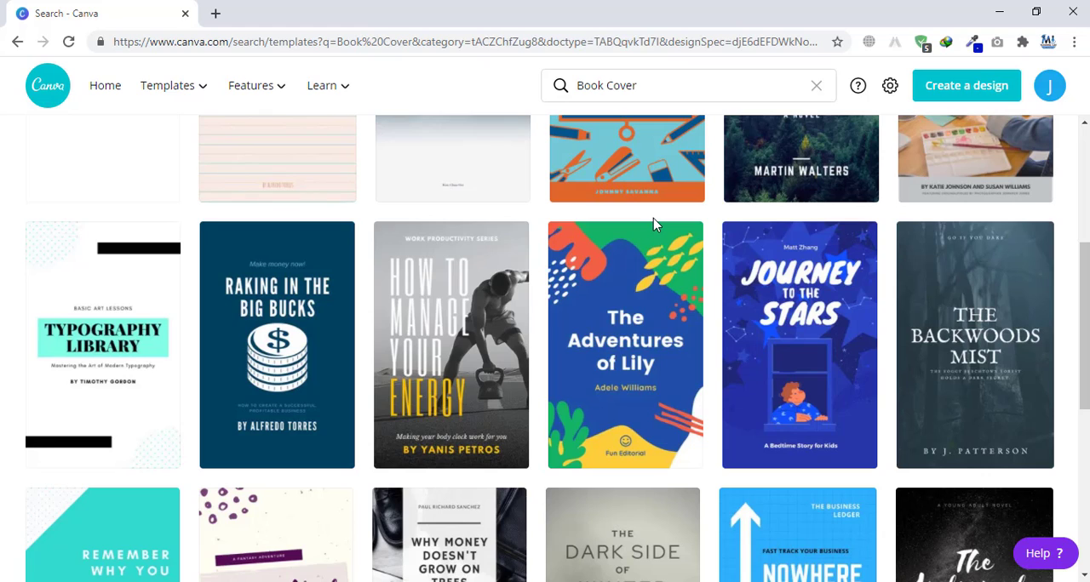
scroll(653, 219, "down", 3)
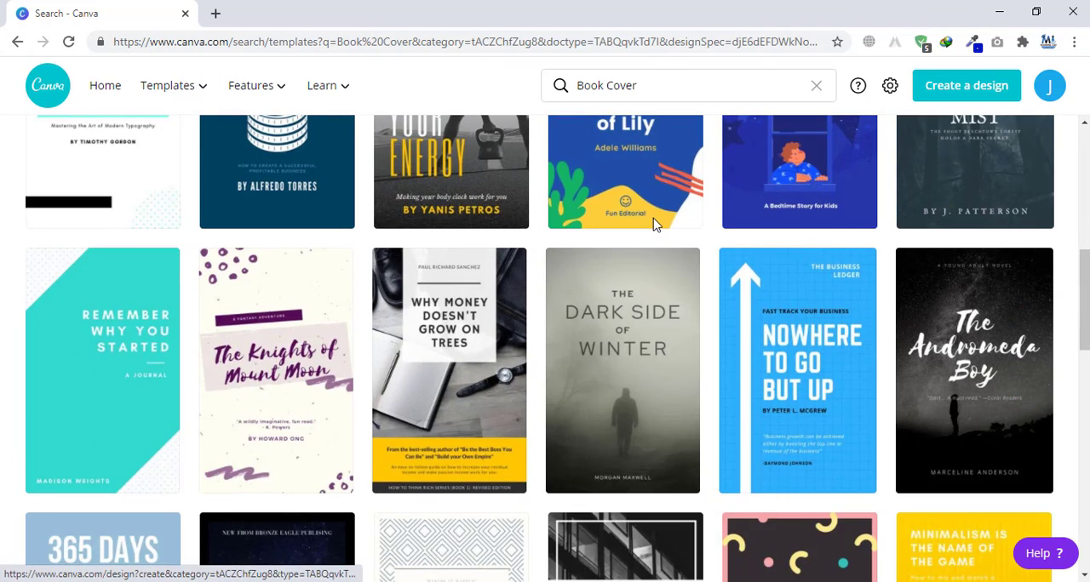
scroll(653, 223, "down", 5)
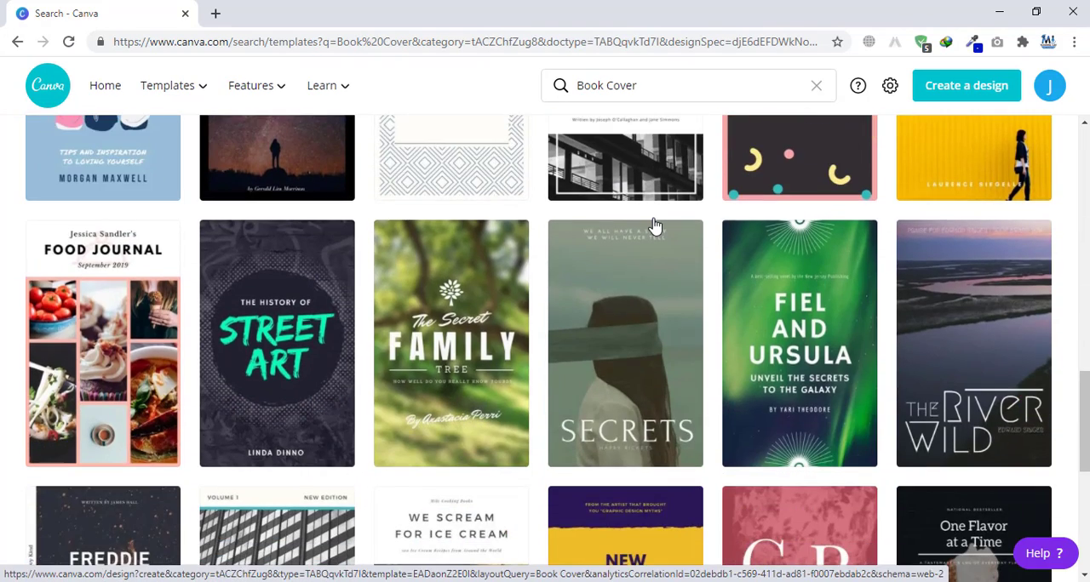
scroll(653, 223, "down", 2)
scroll(653, 224, "up", 6)
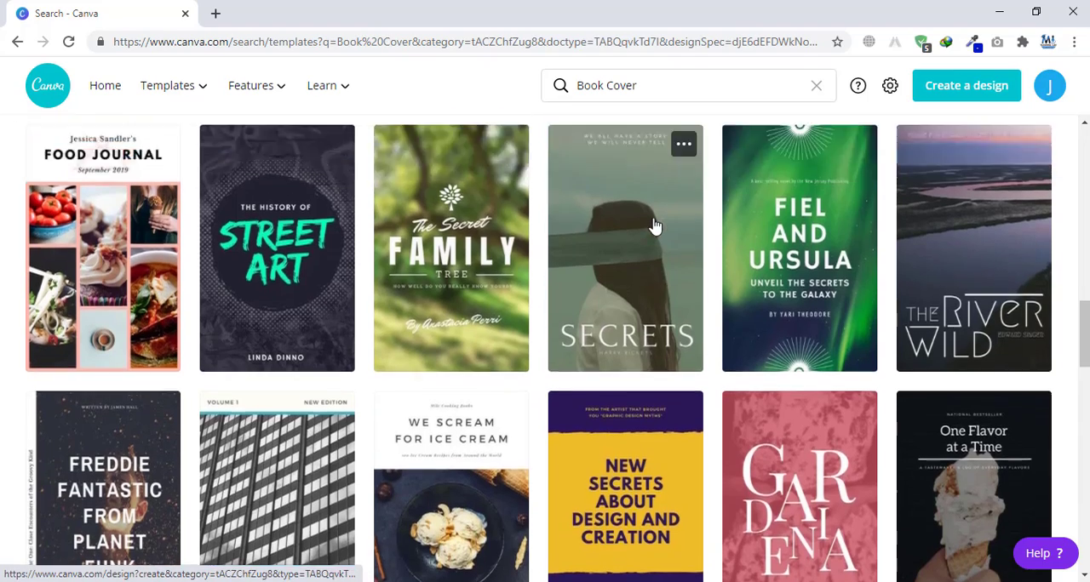
scroll(653, 224, "up", 3)
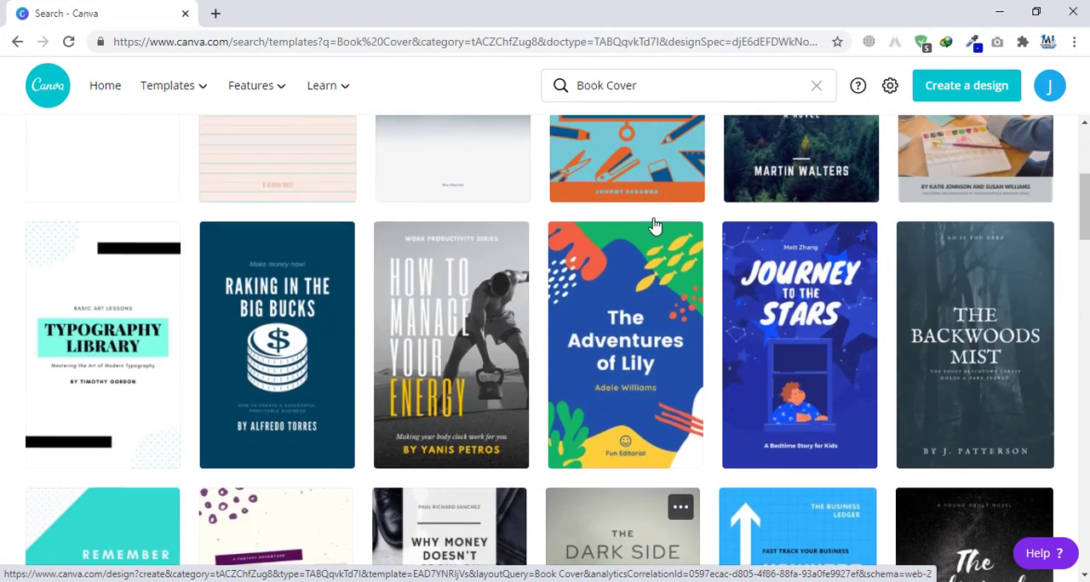
scroll(653, 224, "up", 3)
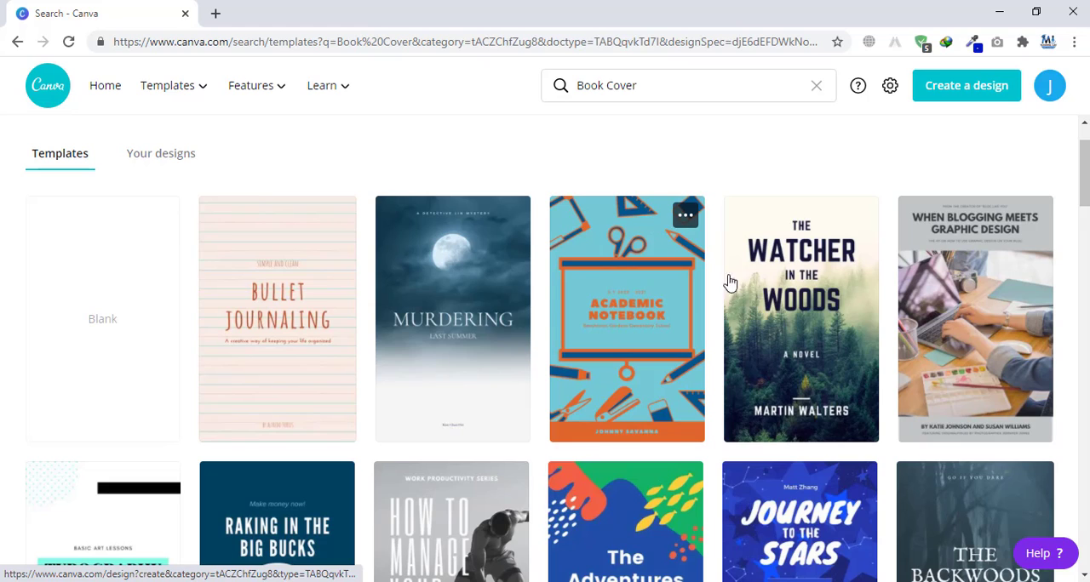
left_click(811, 299)
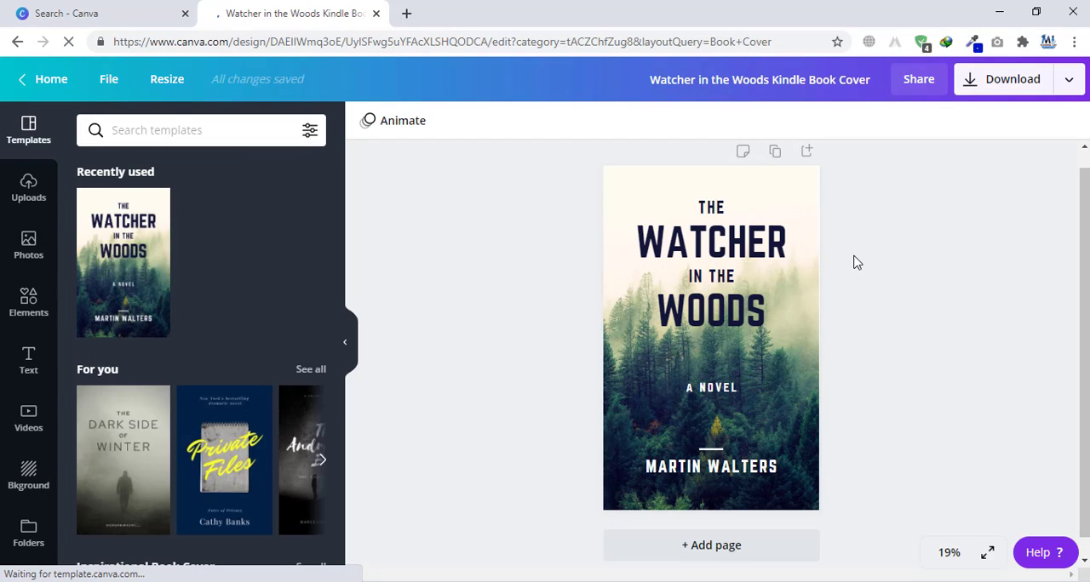
Step: Look through the uploaded images and the stock photos available for the cover
left_click(24, 196)
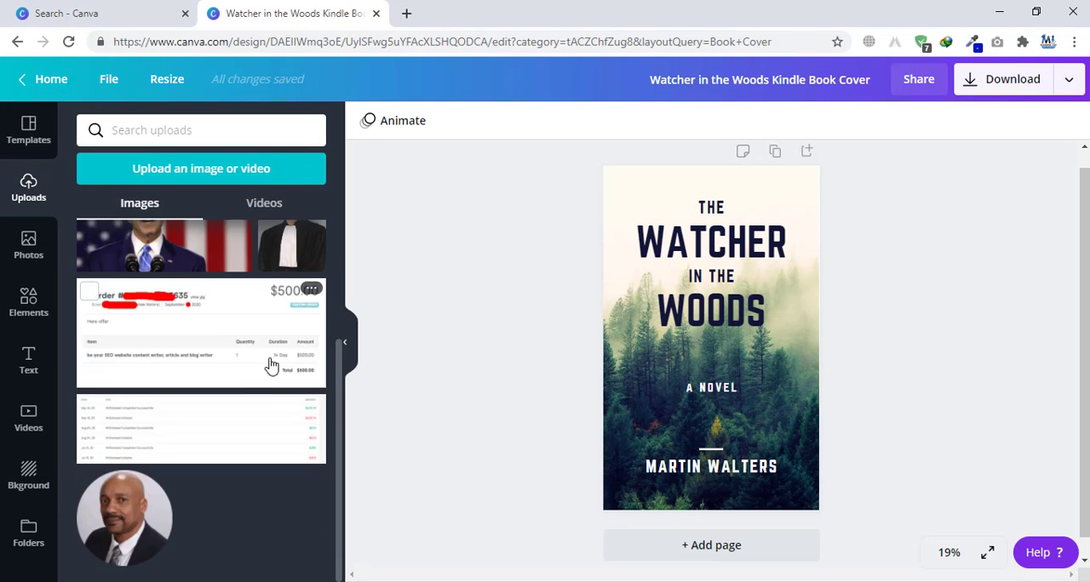
left_click(27, 242)
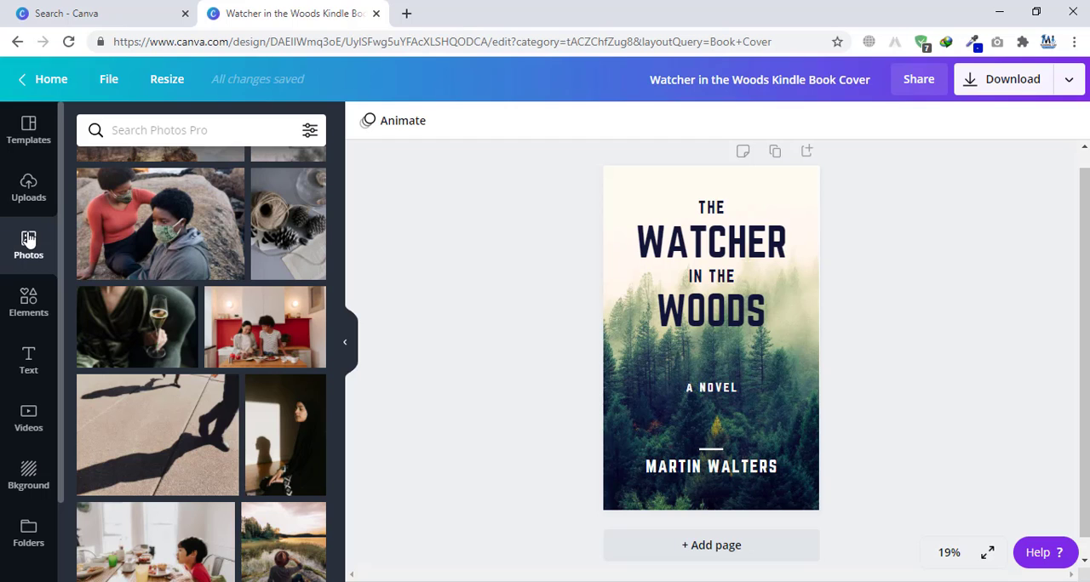
scroll(225, 306, "down", 5)
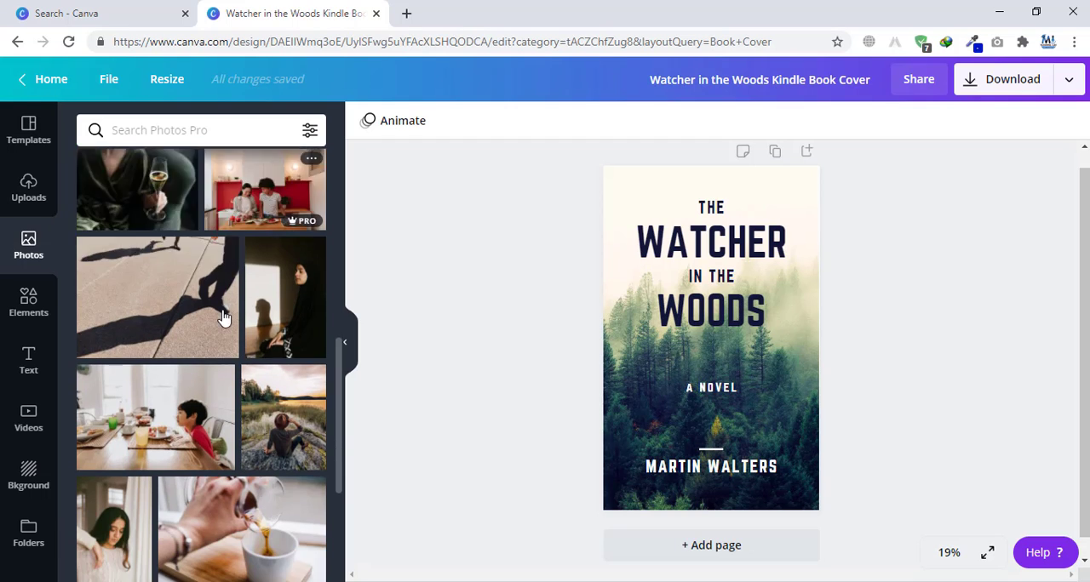
scroll(156, 255, "up", 4)
scroll(156, 255, "up", 1)
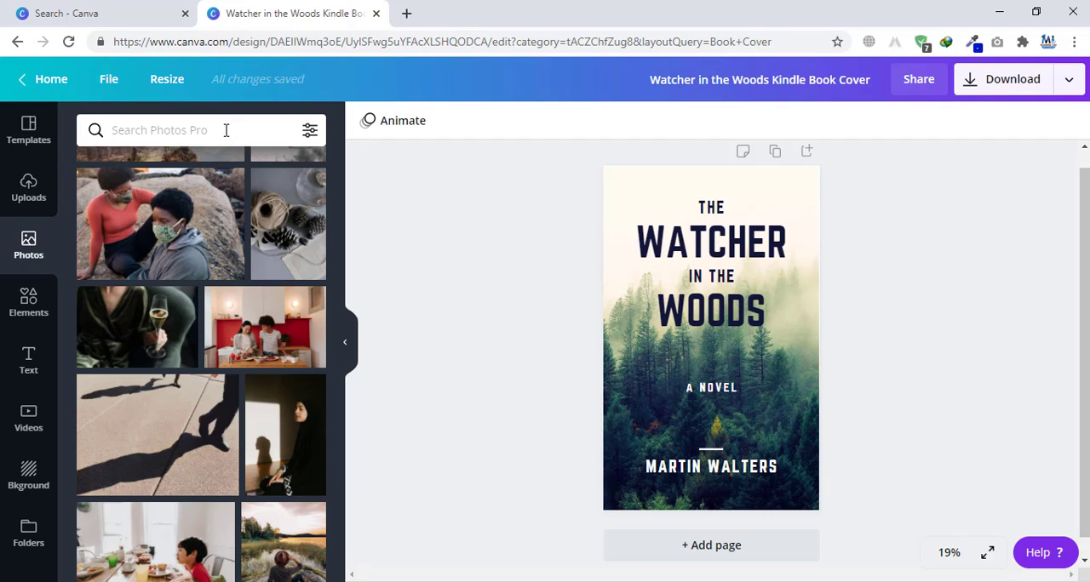
Step: Search the stock photos for "VOTES" and browse the matching pictures
type("VOTES")
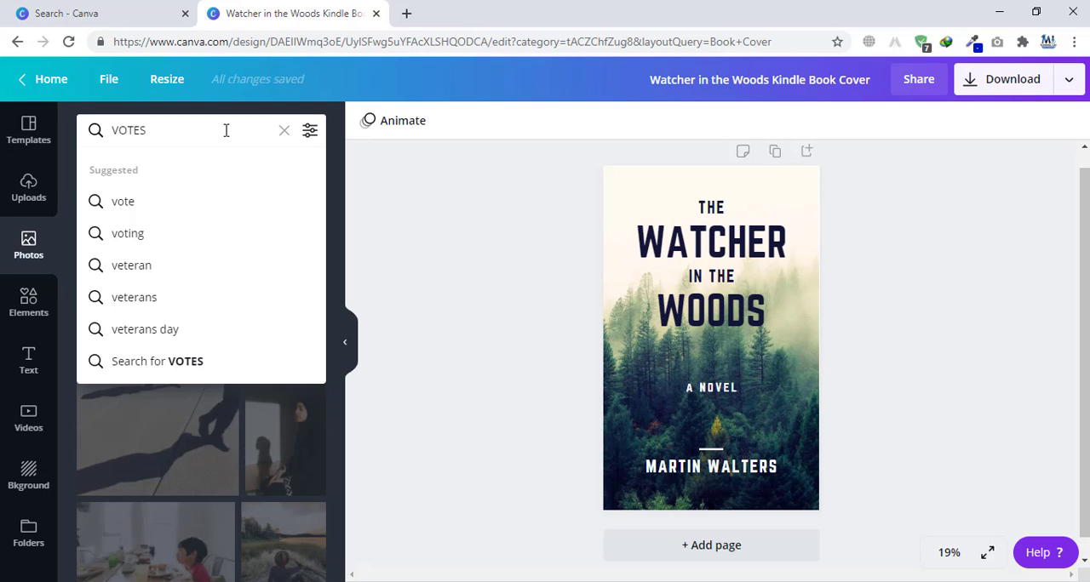
key("Return")
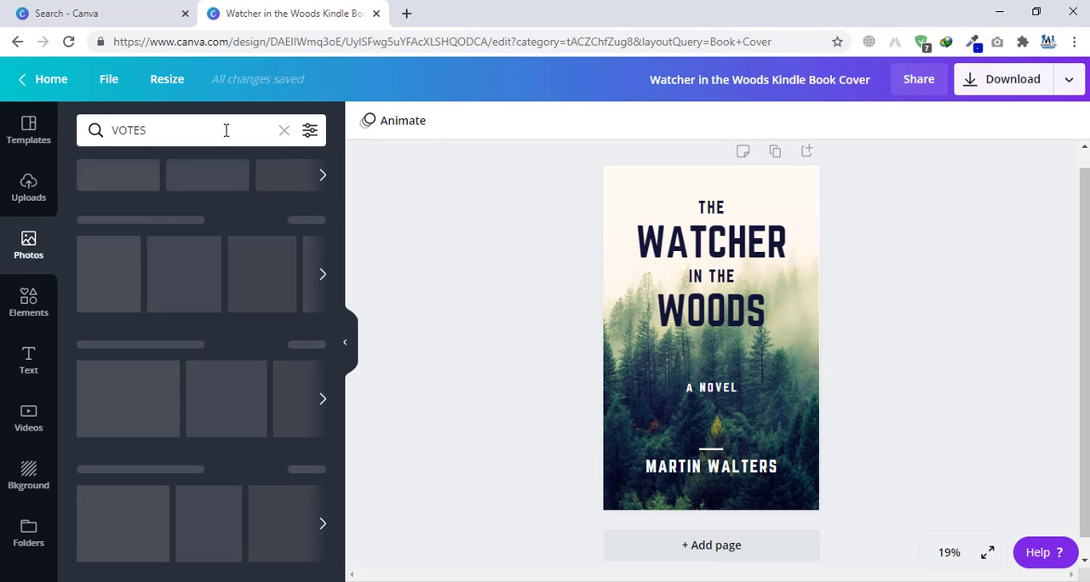
scroll(223, 306, "down", 5)
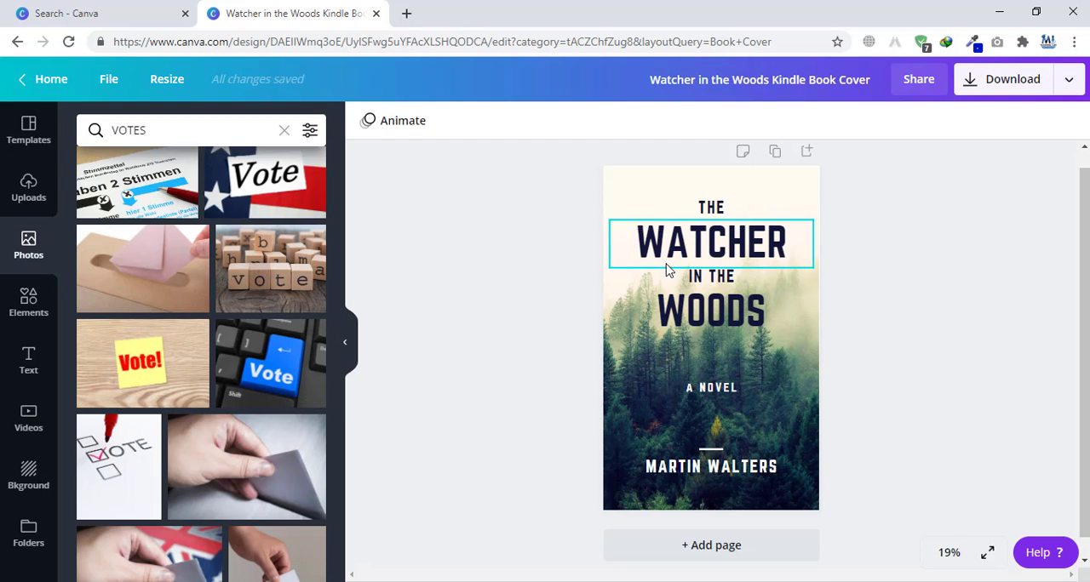
Step: Try the yellow "Vote!" note photo and the blue Vote key photo on the cover, deleting each
left_click(145, 368)
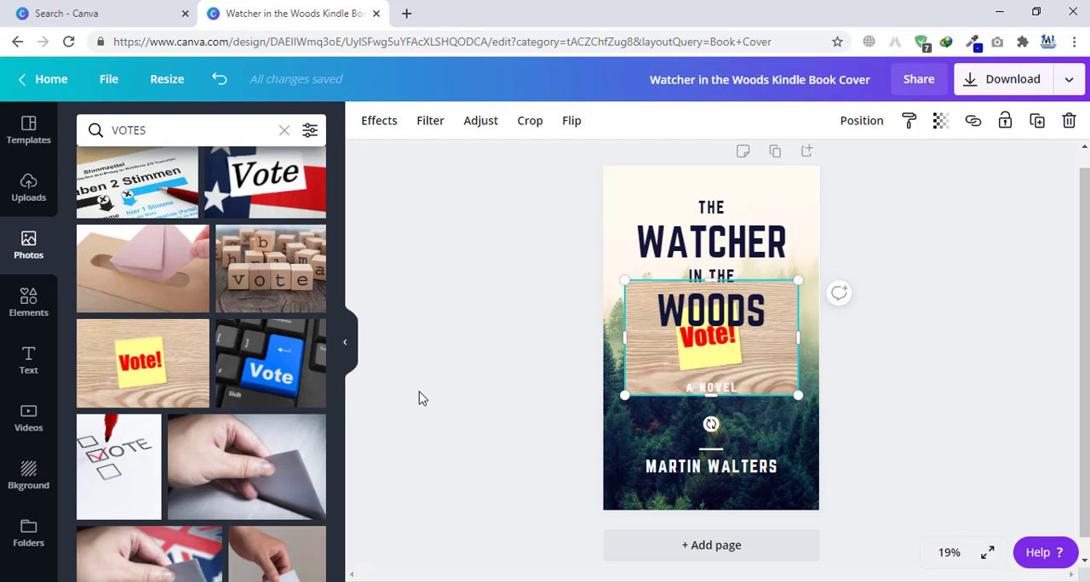
key("Delete")
left_click_drag(298, 389, 719, 350)
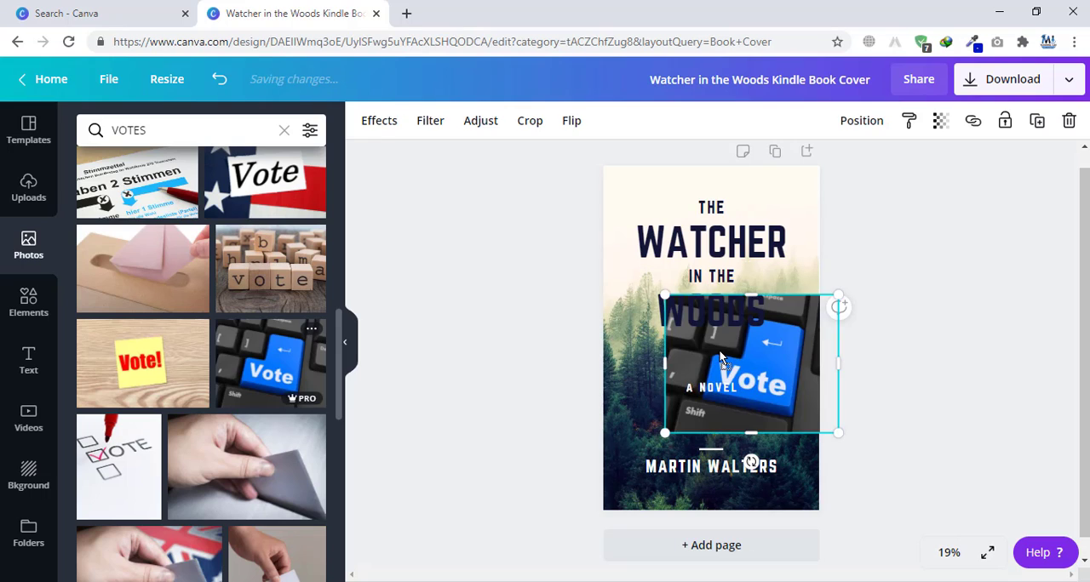
key("Delete")
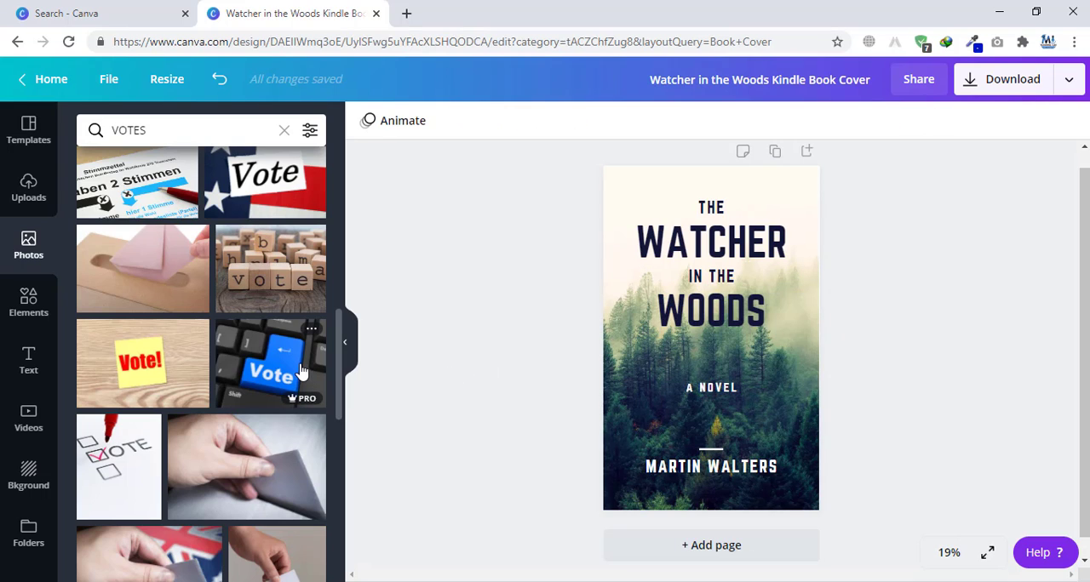
Step: Try the wooden "vote" letter blocks photo at several positions on the cover, and delete it
left_click_drag(290, 255, 642, 310)
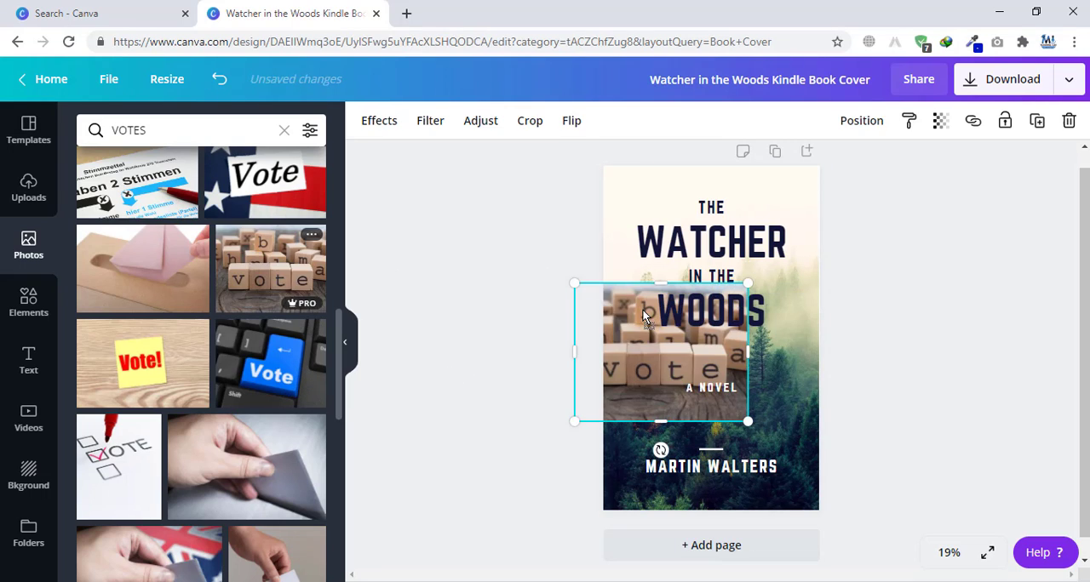
left_click_drag(630, 354, 640, 265)
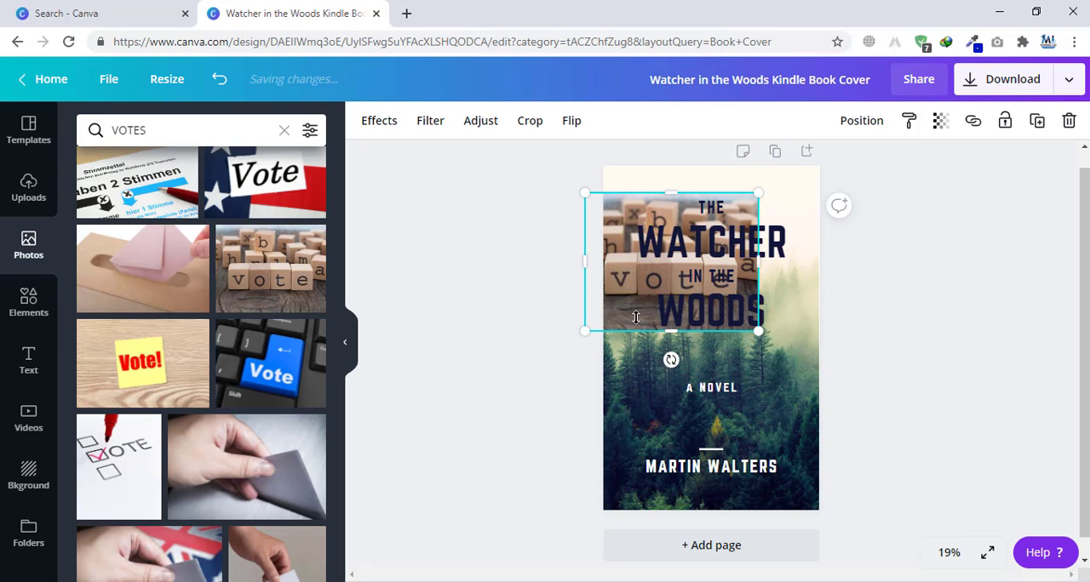
left_click_drag(611, 222, 620, 387)
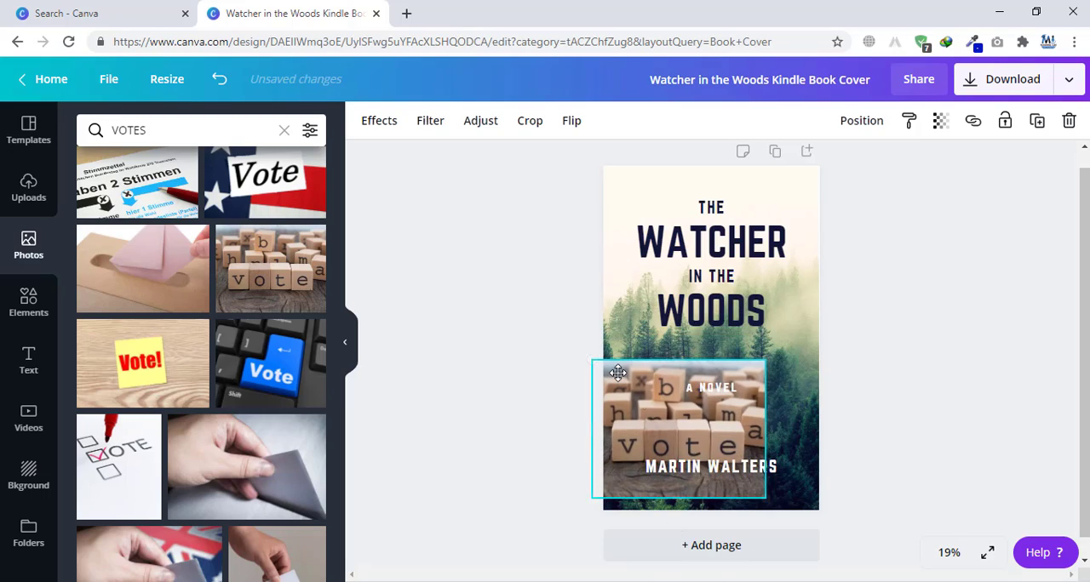
right_click(645, 409)
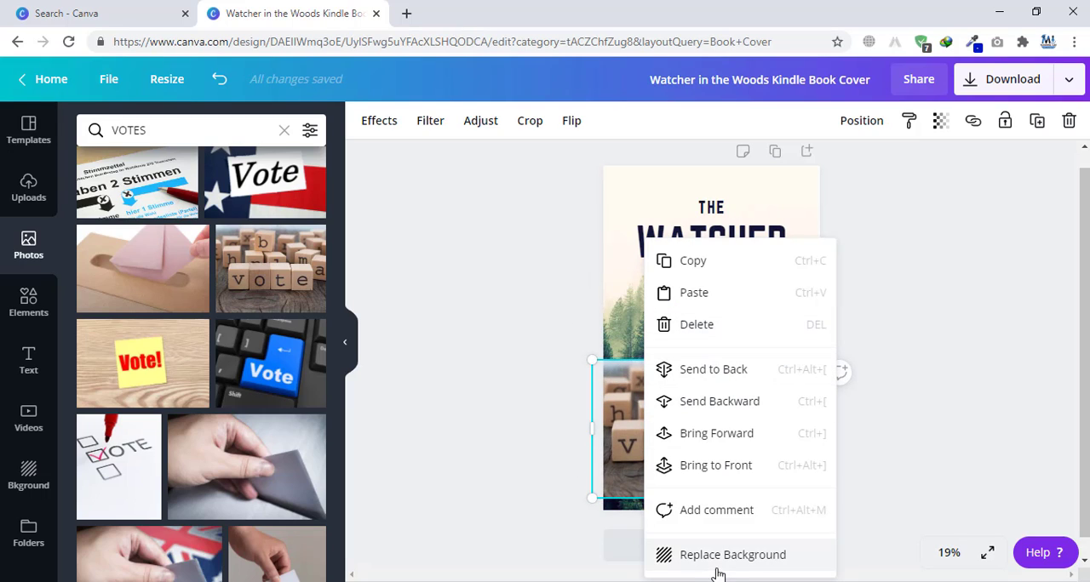
left_click(624, 488)
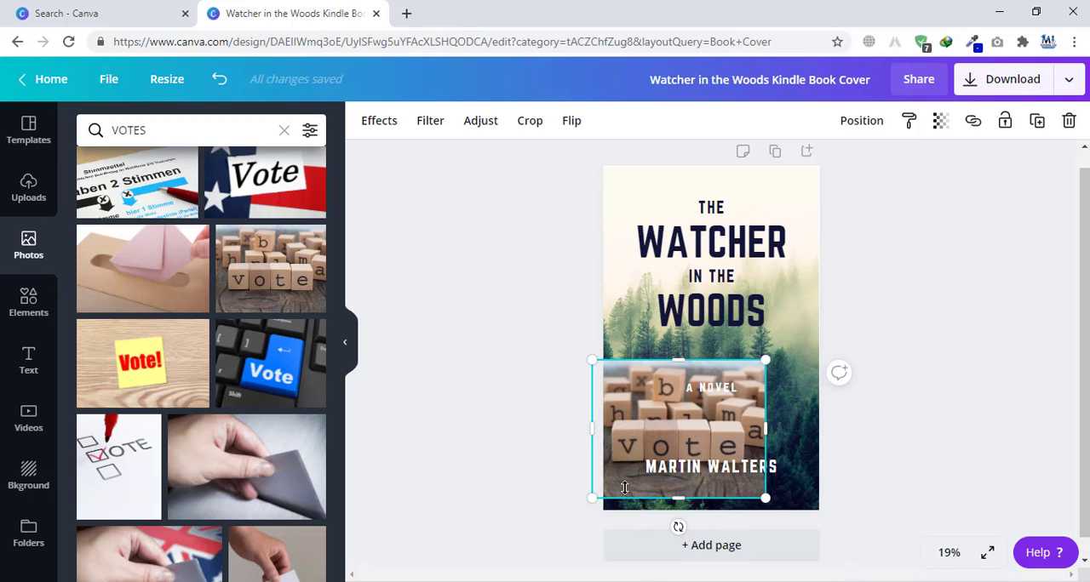
key("Delete")
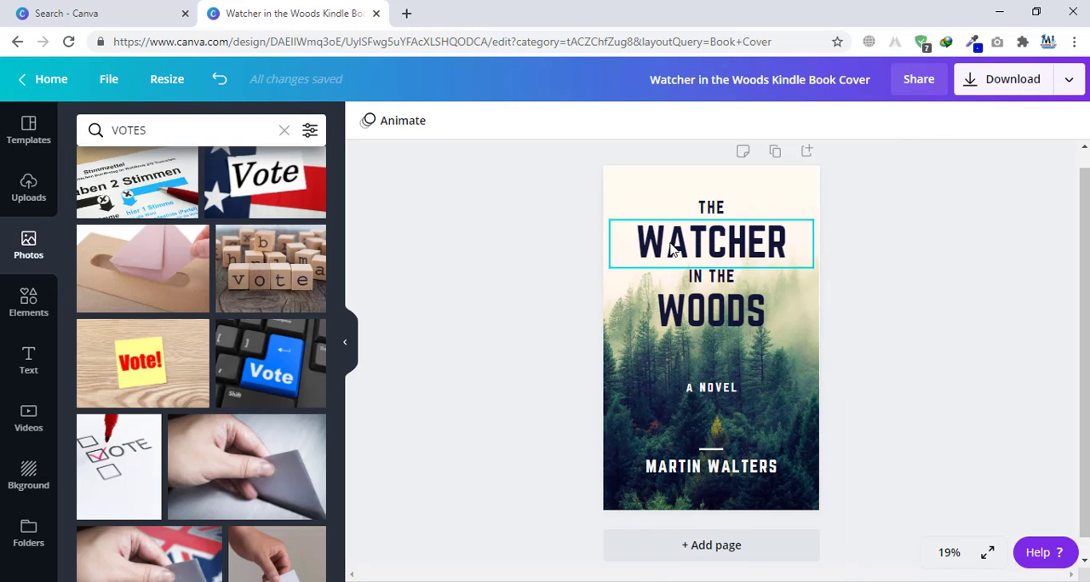
Step: Replace the word "WATCHER" in the cover title with "COVER"
left_click(672, 249)
double_click(680, 243)
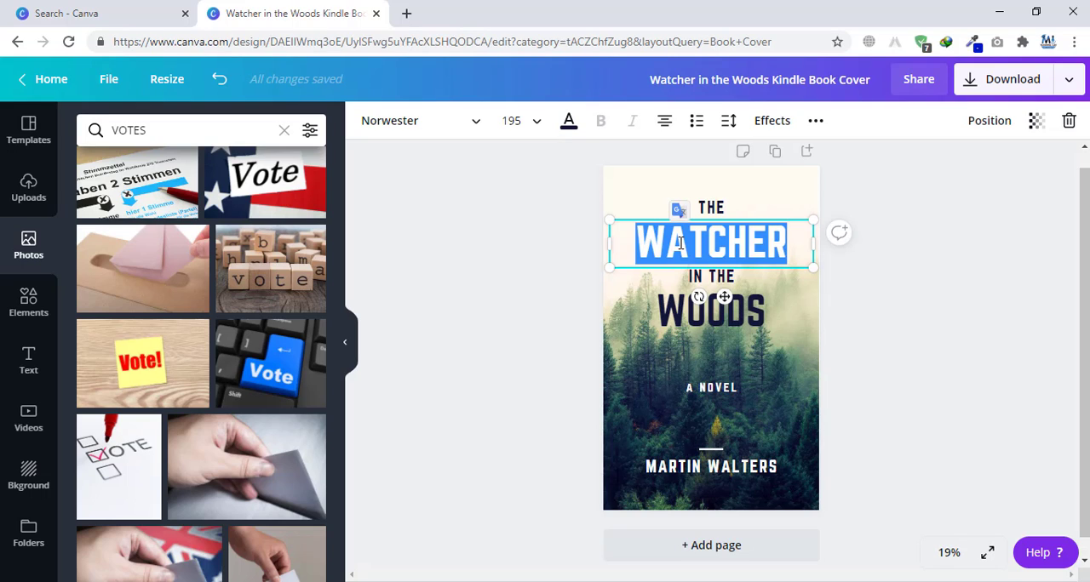
type("COVER")
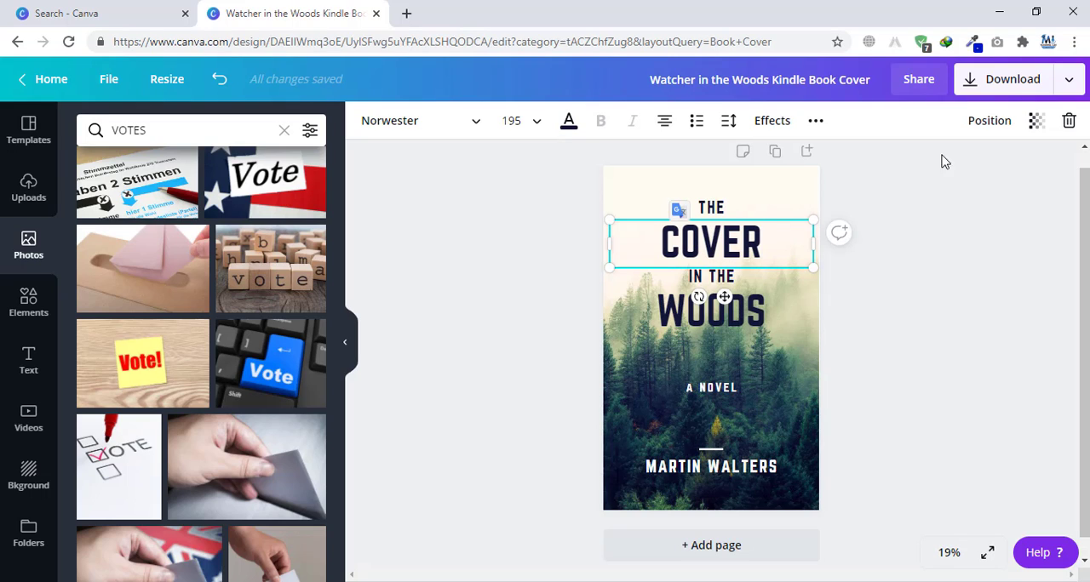
left_click(739, 308)
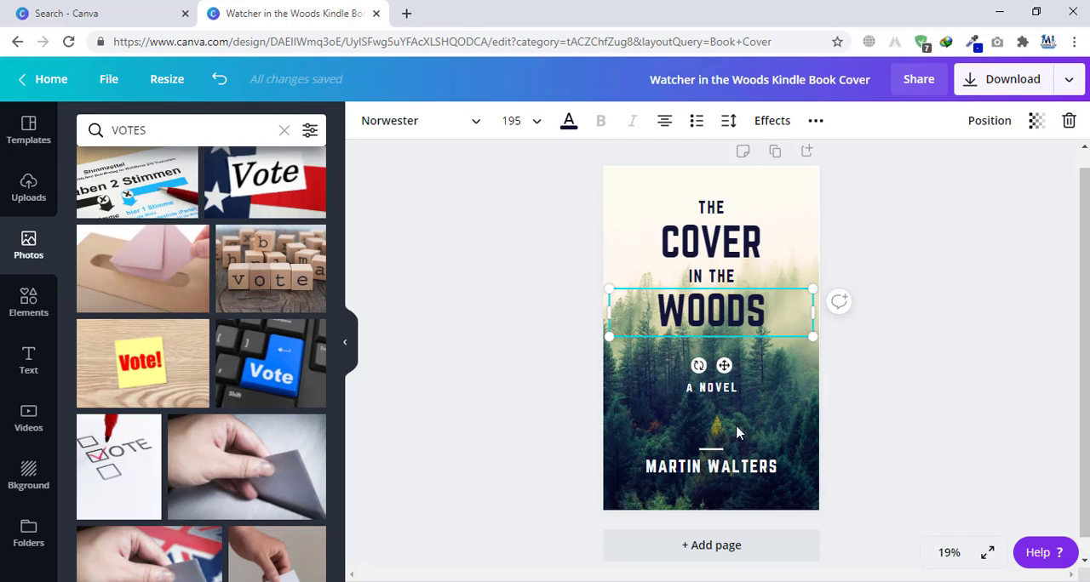
left_click(700, 464)
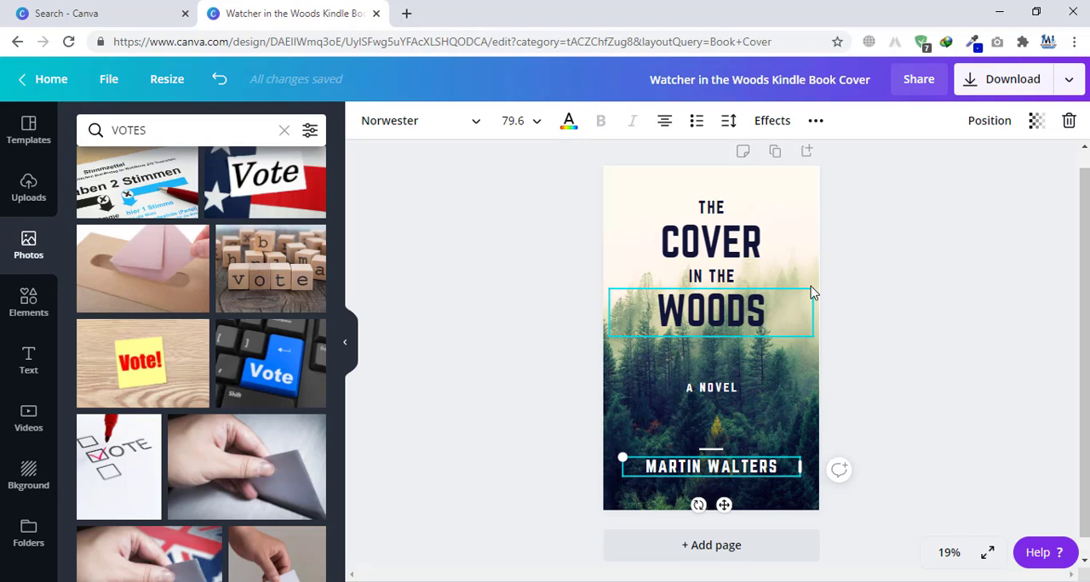
Step: Search the stock photos for "MIND" and set the red neon "AMEN" photo as the cover background
left_click(173, 124)
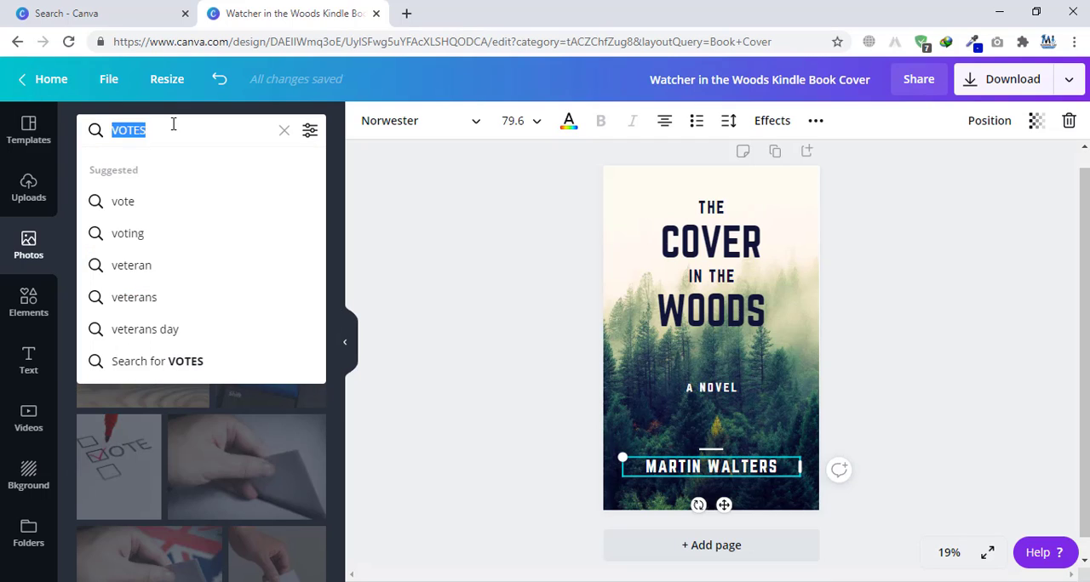
type("MIND")
key("Return")
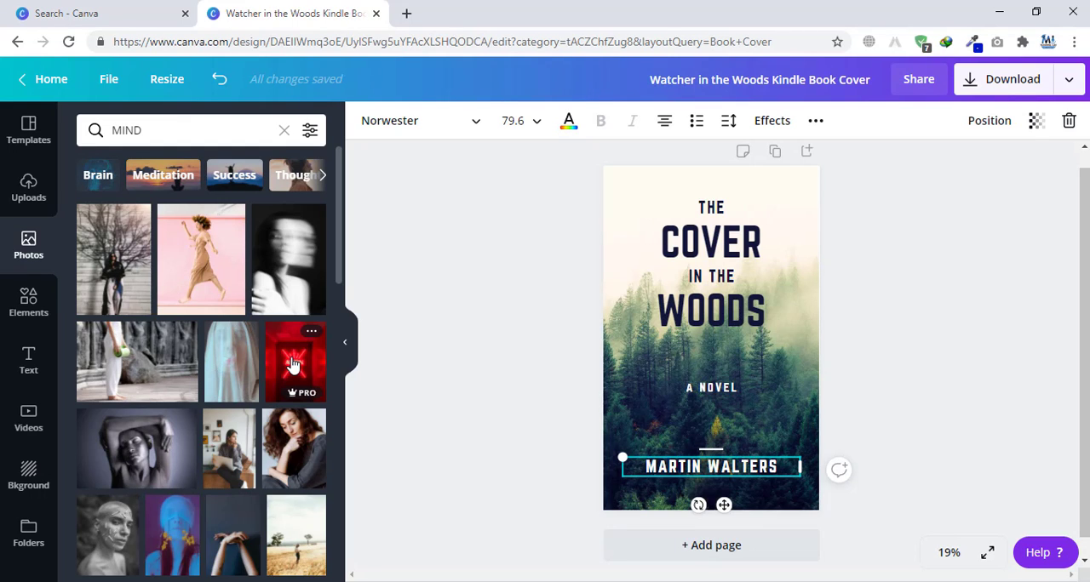
left_click_drag(292, 365, 641, 210)
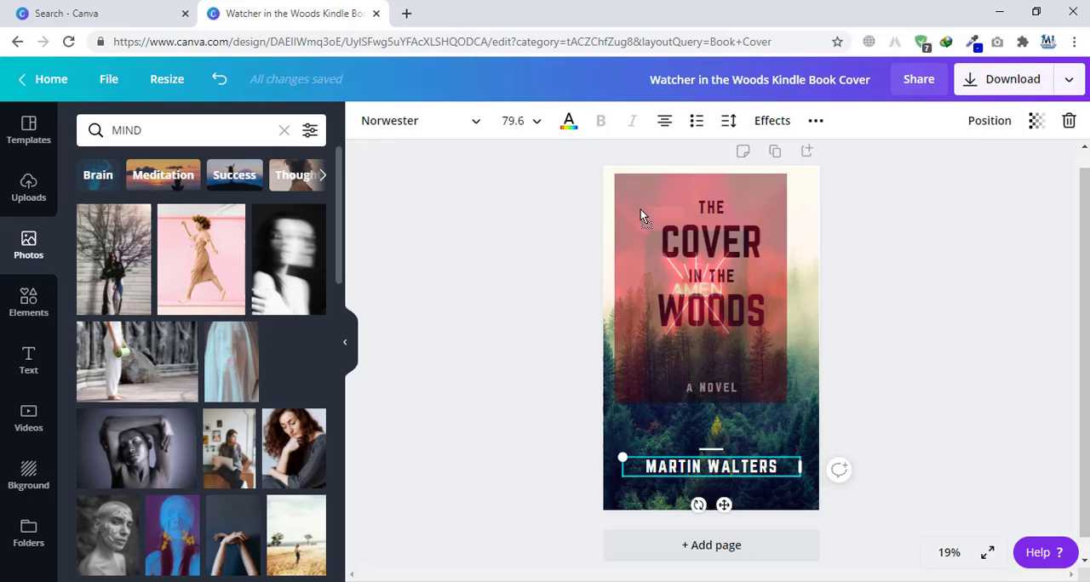
right_click(635, 379)
left_click(701, 558)
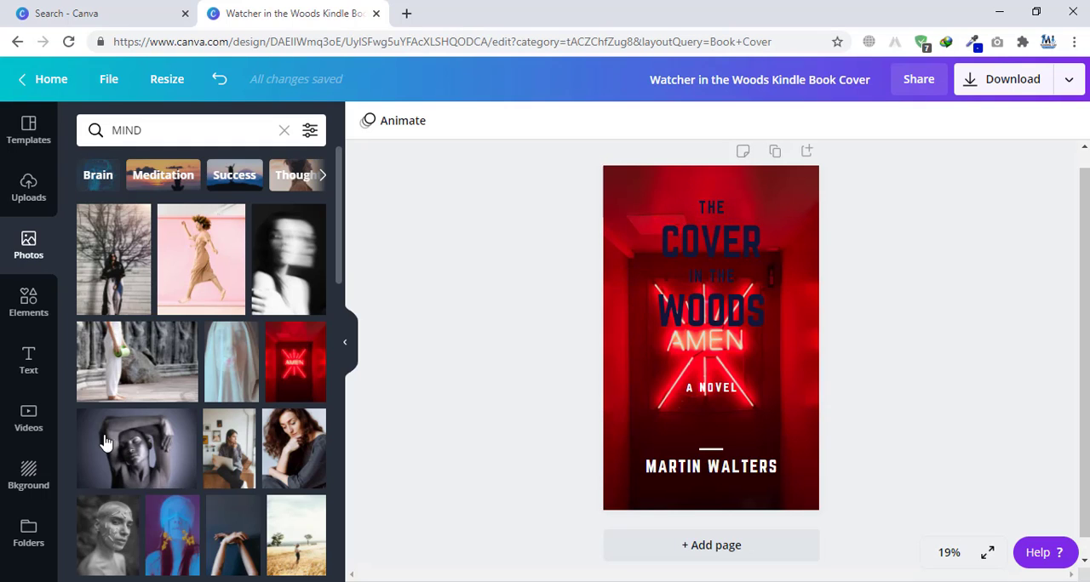
Step: Browse the "MIND" photos and switch the search to the suggested term "mind map"
scroll(237, 378, "down", 4)
scroll(189, 342, "down", 10)
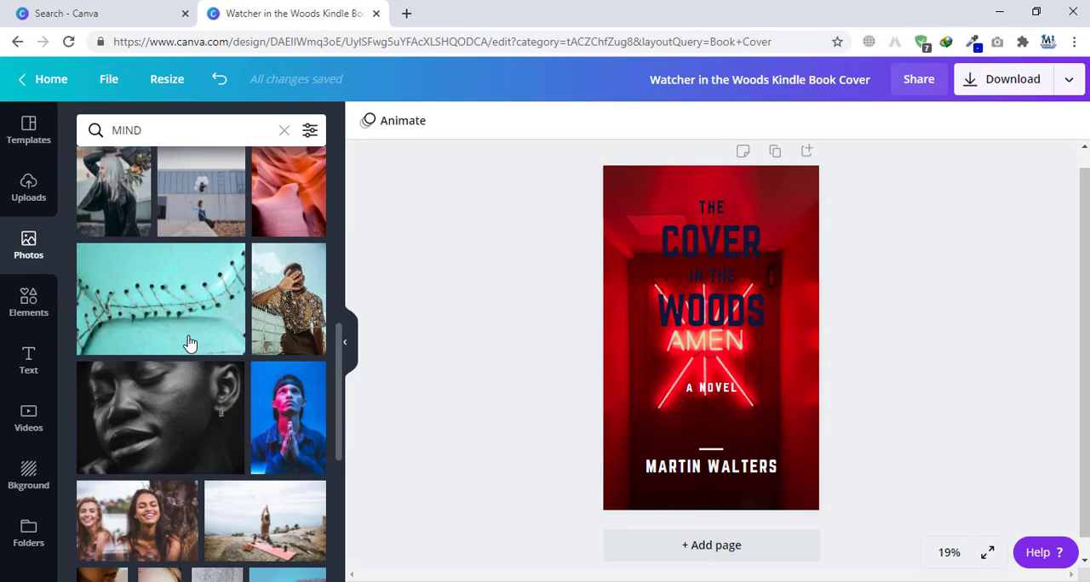
scroll(189, 341, "down", 8)
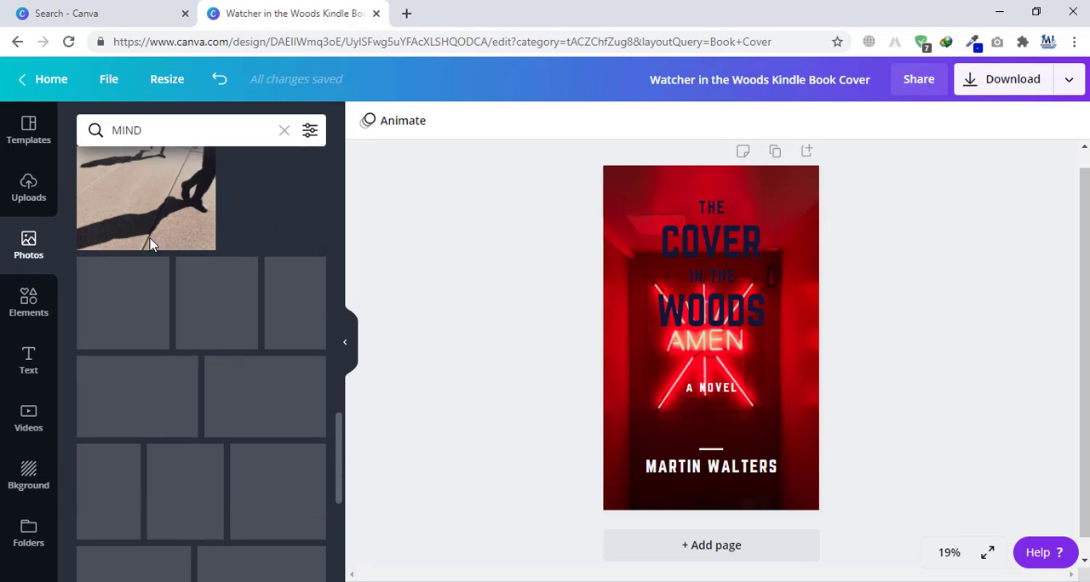
scroll(131, 283, "down", 6)
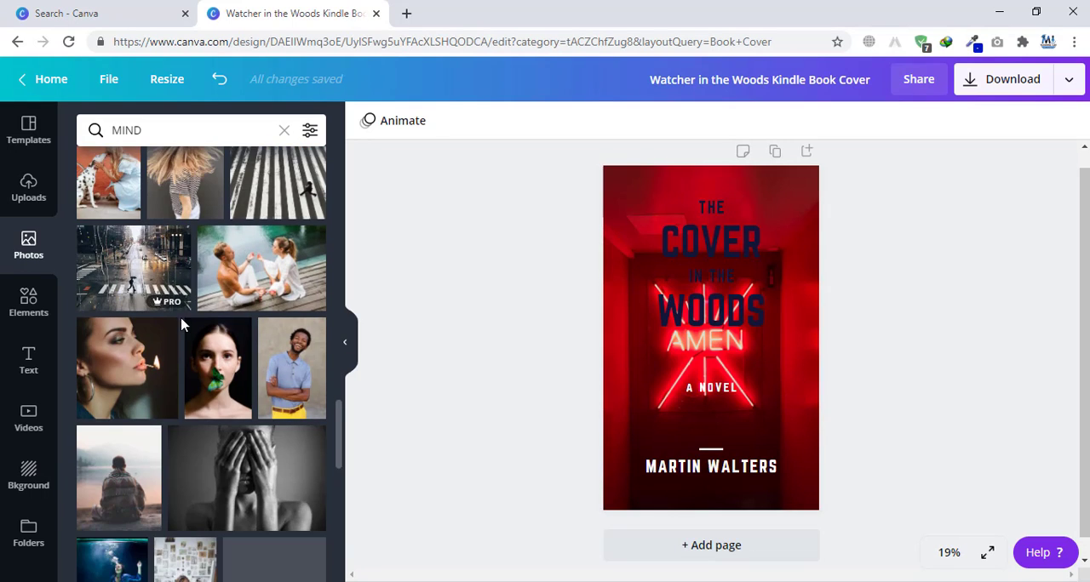
left_click(155, 131)
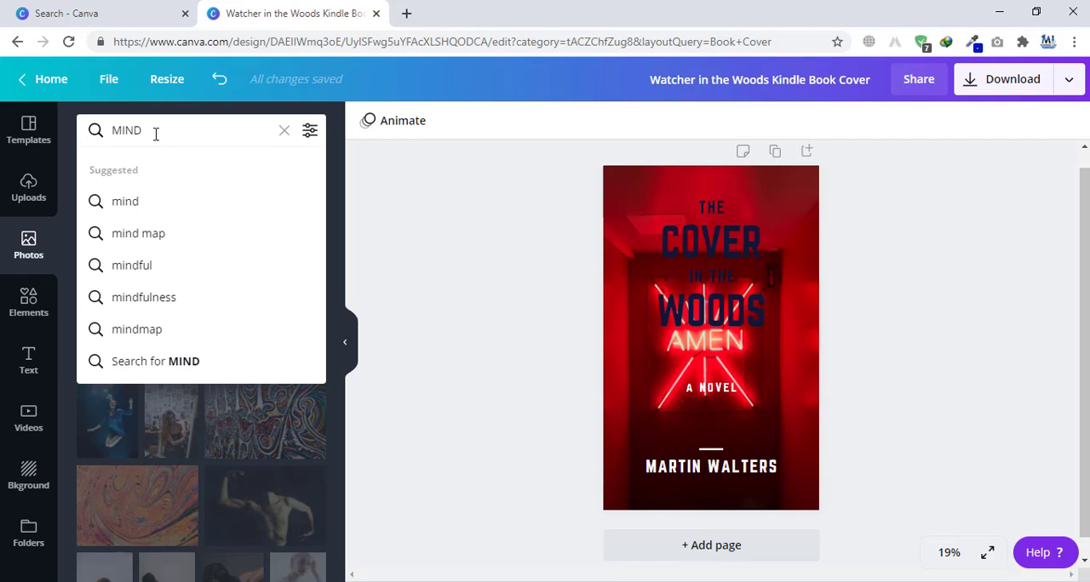
left_click(143, 239)
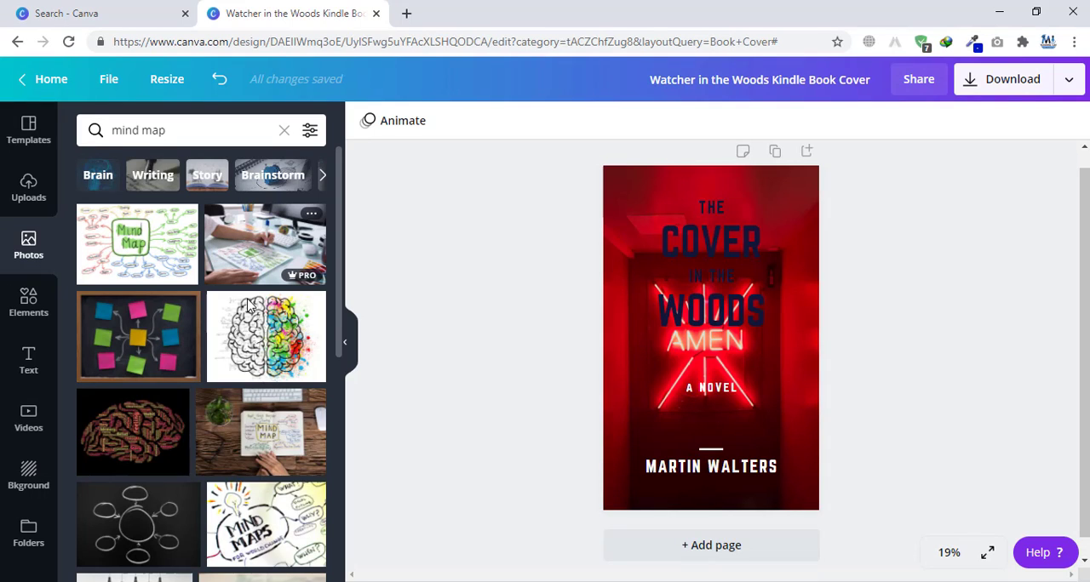
Step: Replace the cover background with the photo of the half-coloured, paint-splattered brain drawing
left_click(250, 308)
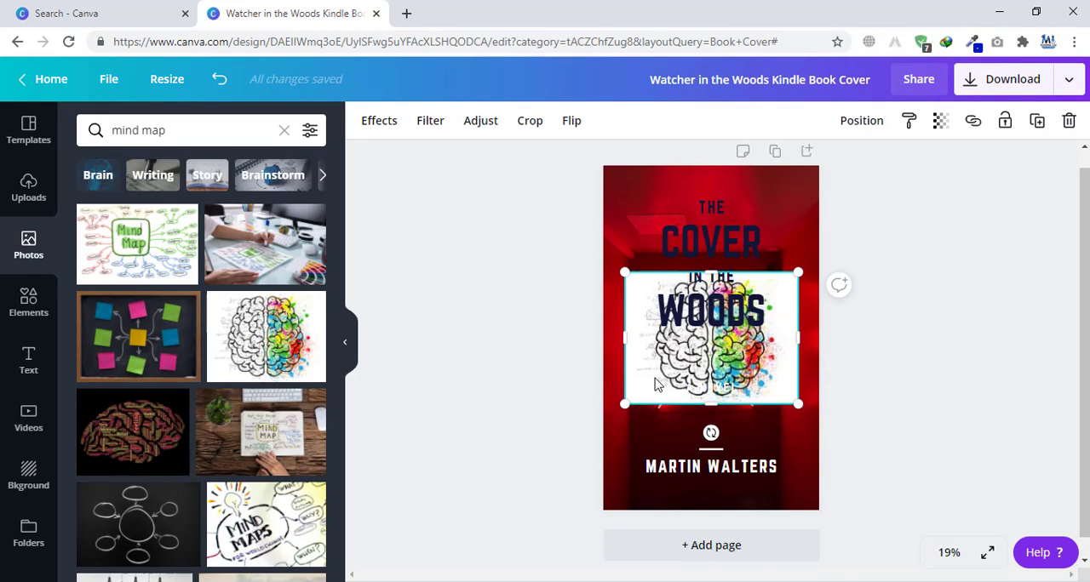
right_click(655, 385)
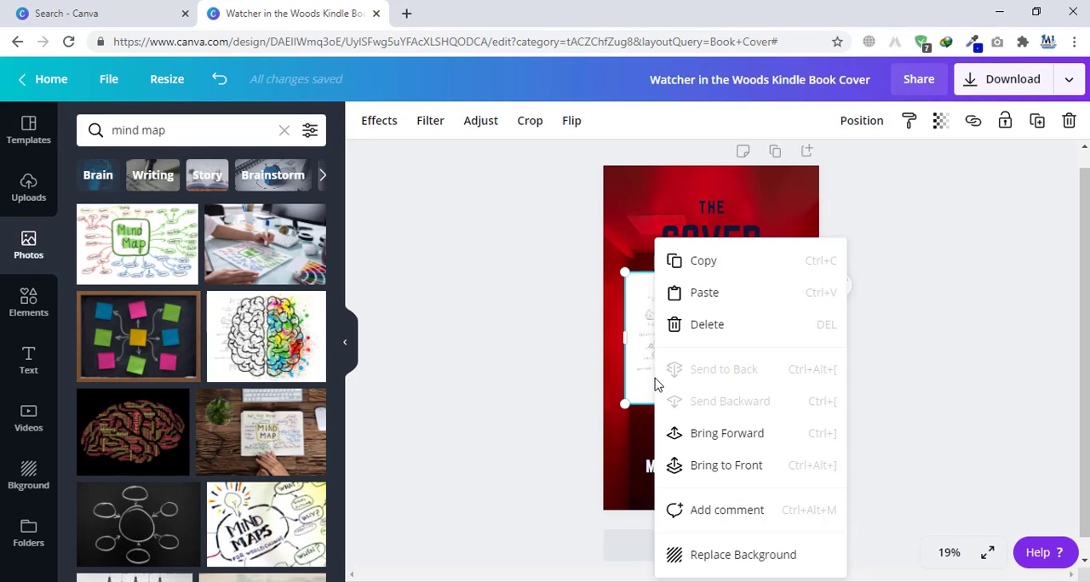
left_click(728, 558)
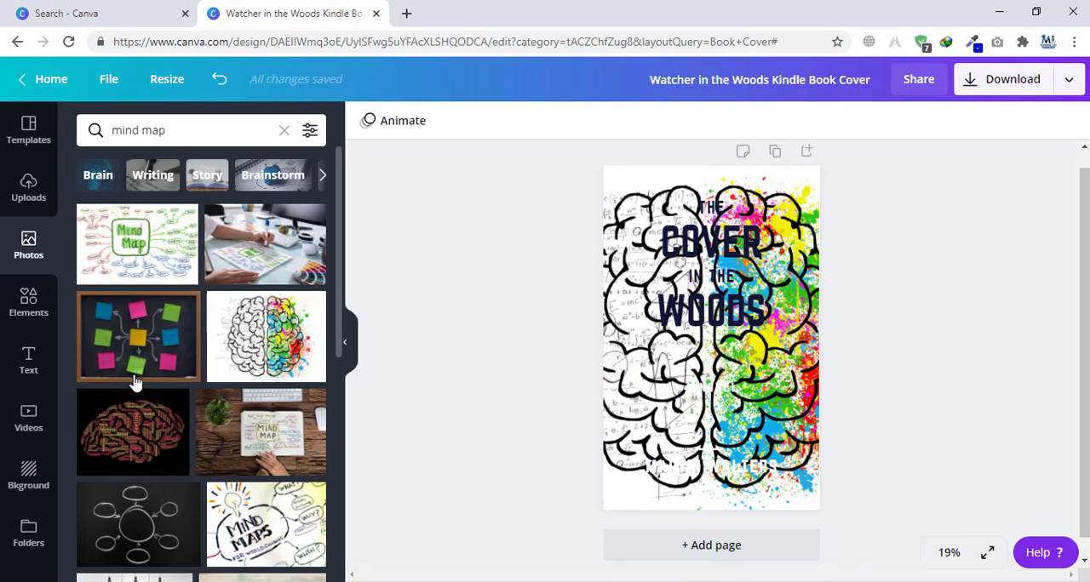
Step: Find the photo of a hand writing beside a brain of colourful circles and set it as the cover background
scroll(136, 379, "down", 4)
scroll(145, 313, "down", 3)
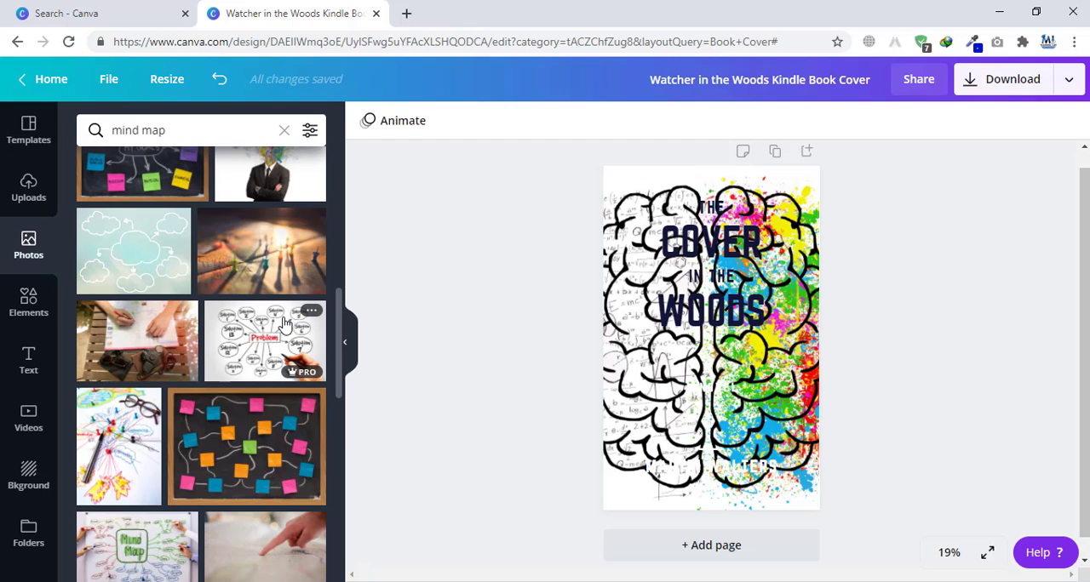
scroll(222, 328, "down", 4)
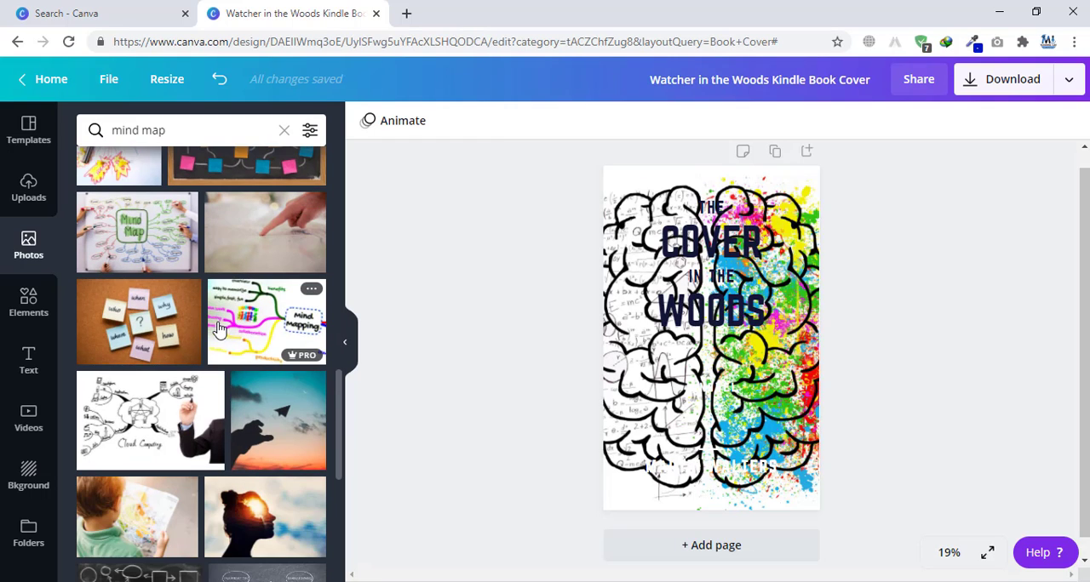
scroll(213, 311, "down", 4)
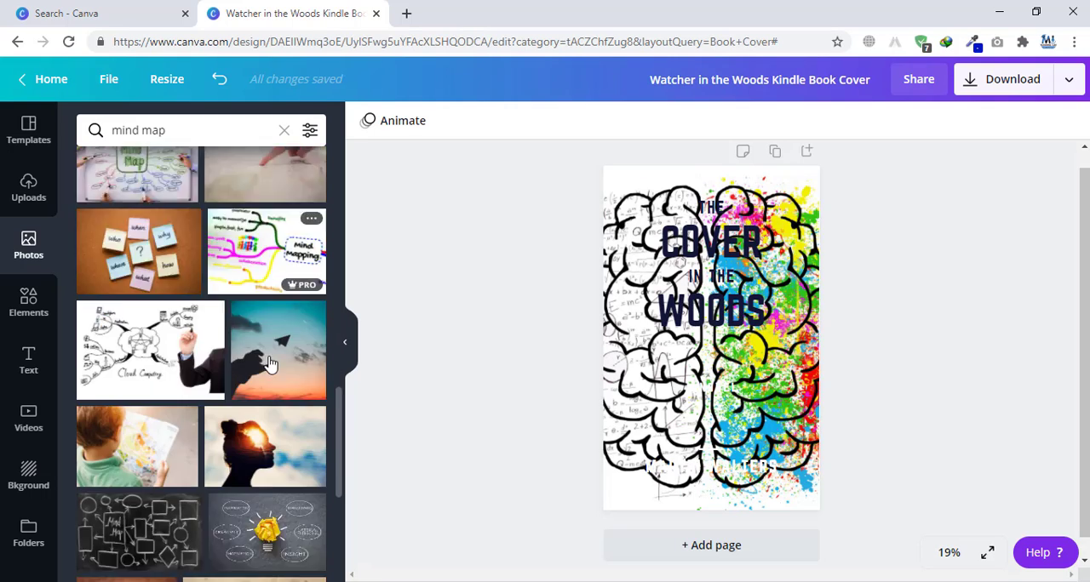
scroll(213, 340, "down", 3)
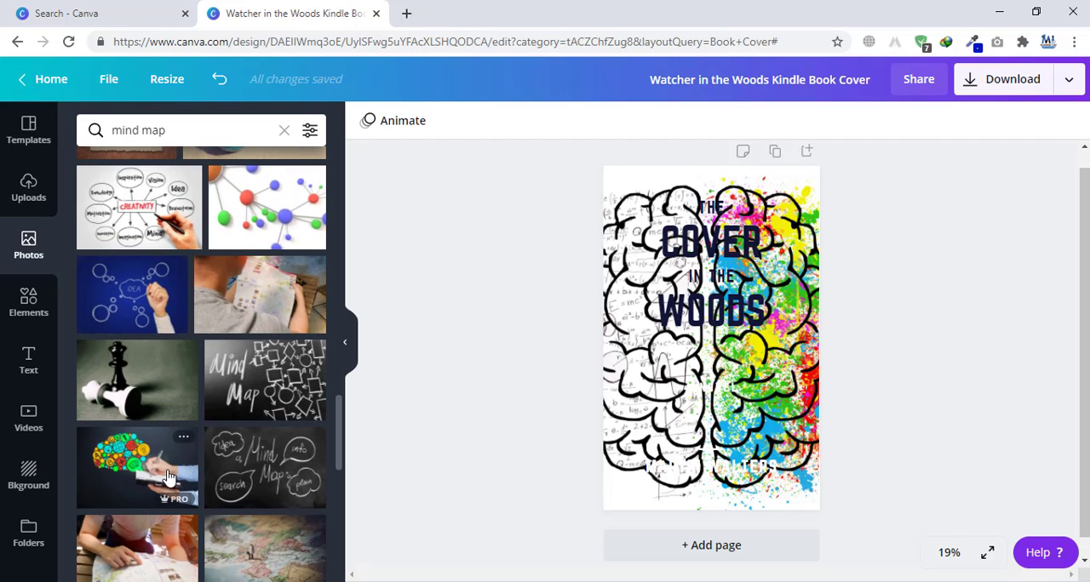
left_click_drag(147, 478, 647, 358)
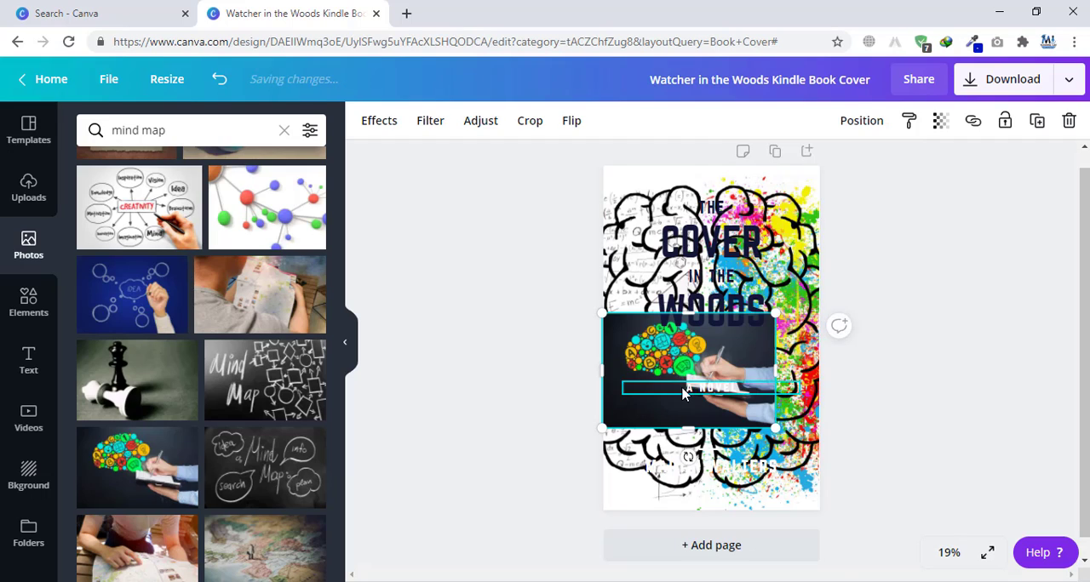
right_click(652, 355)
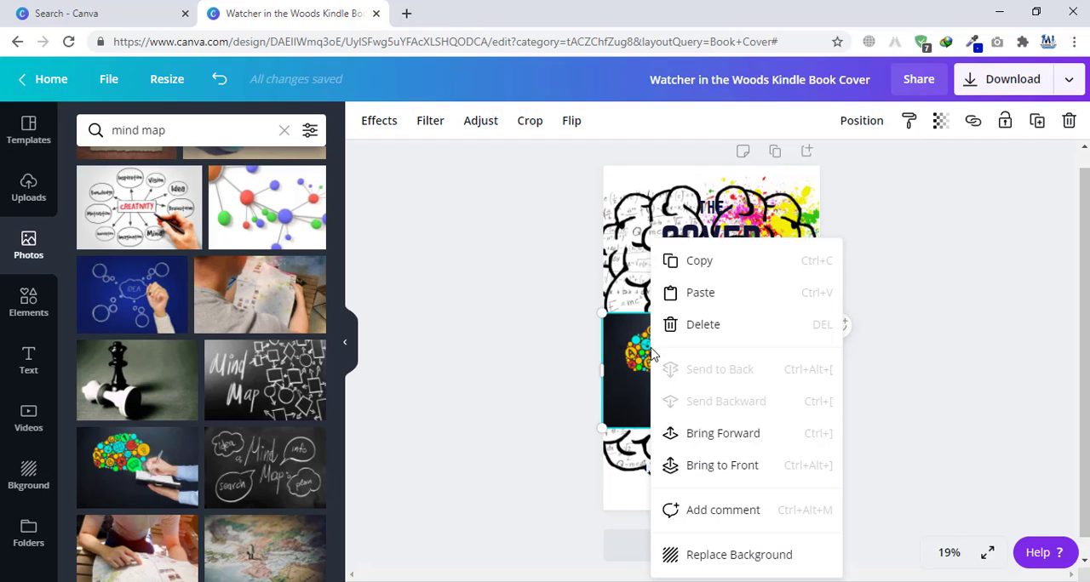
left_click(723, 553)
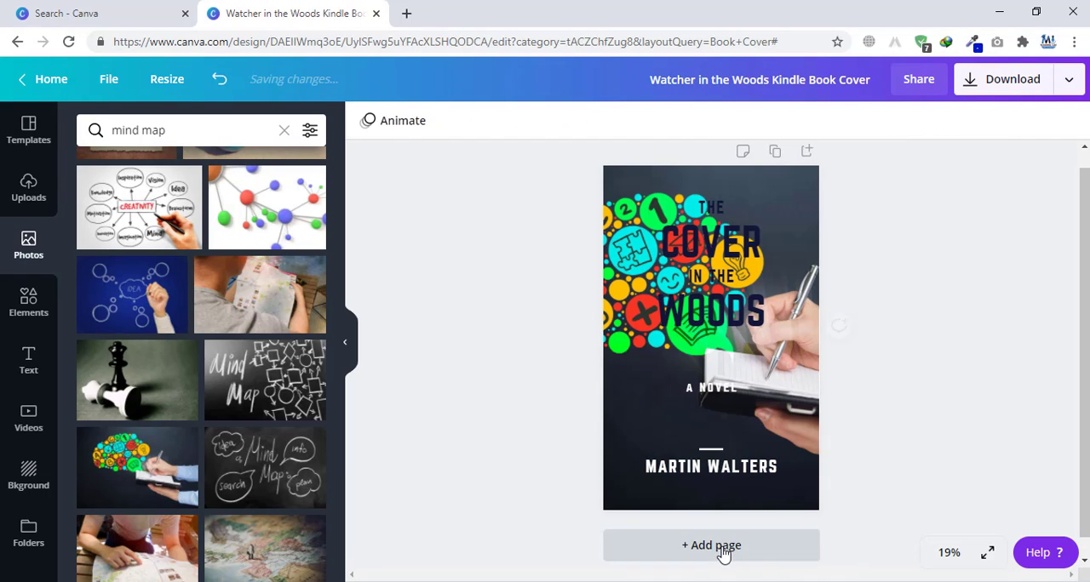
Step: Change the text colour of the title word "THE" to red
left_click(694, 213)
left_click(568, 123)
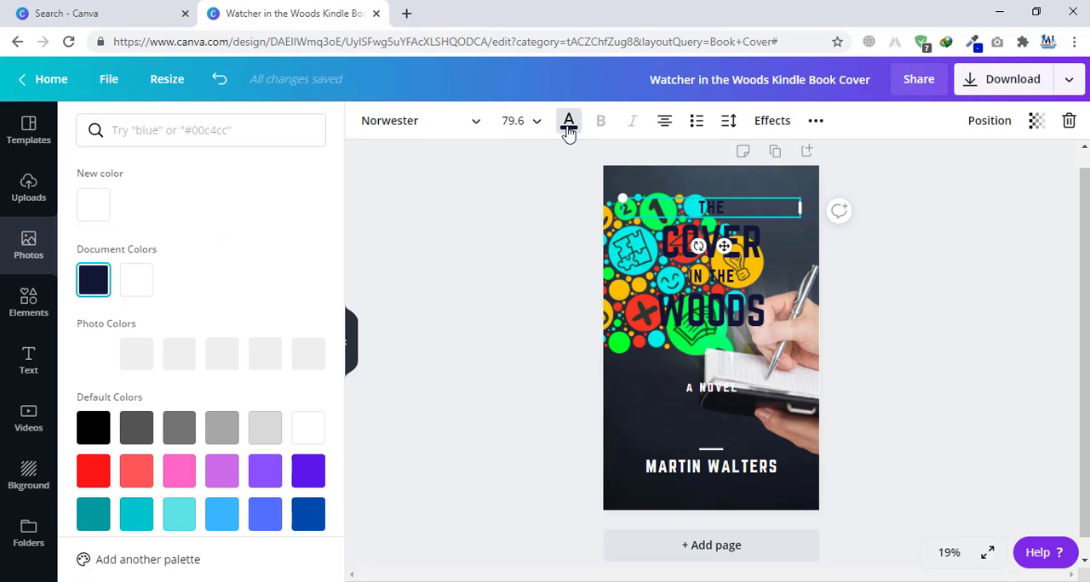
left_click(102, 484)
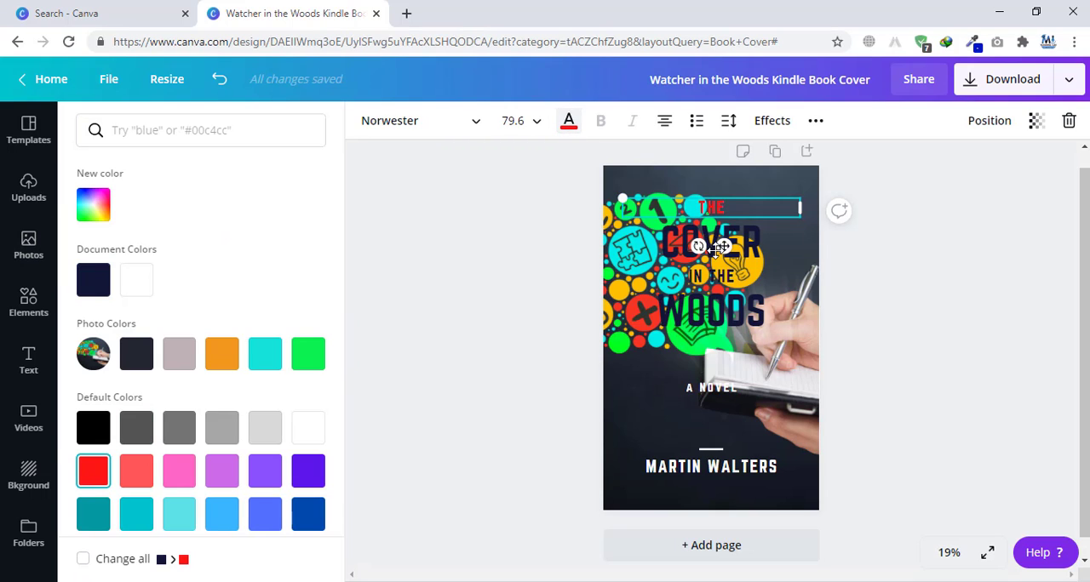
left_click(906, 197)
Step: Set the text colour of all four title lines together to dark blue after trying red
left_click_drag(857, 168, 608, 344)
left_click(568, 122)
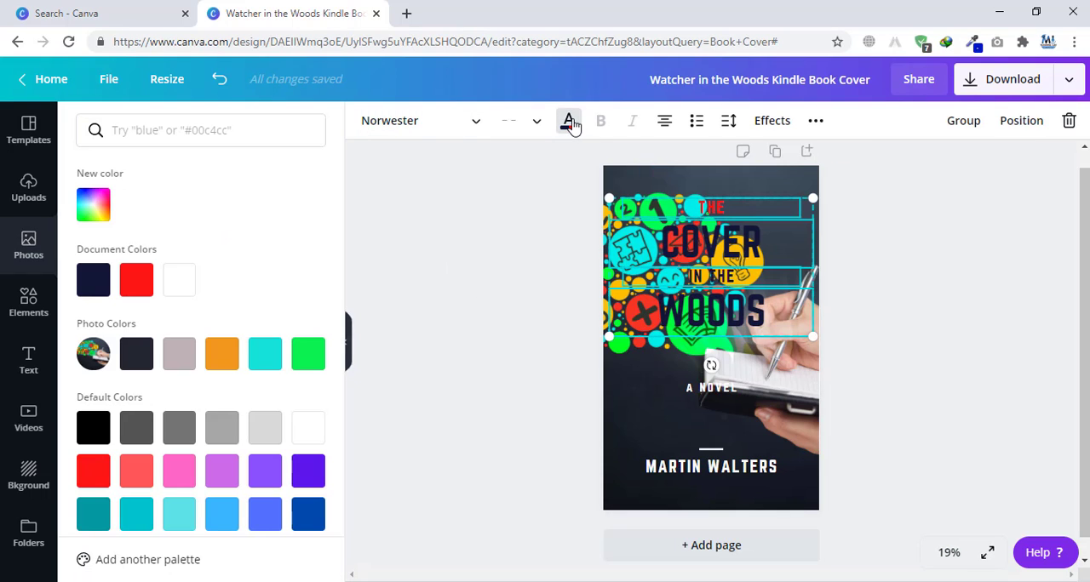
left_click(136, 280)
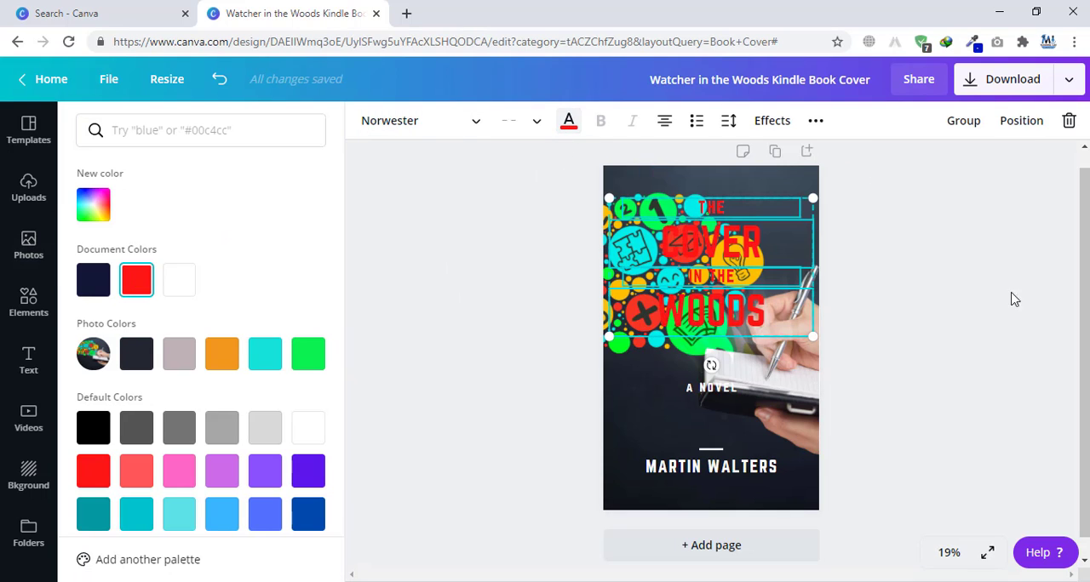
left_click(136, 428)
left_click(305, 516)
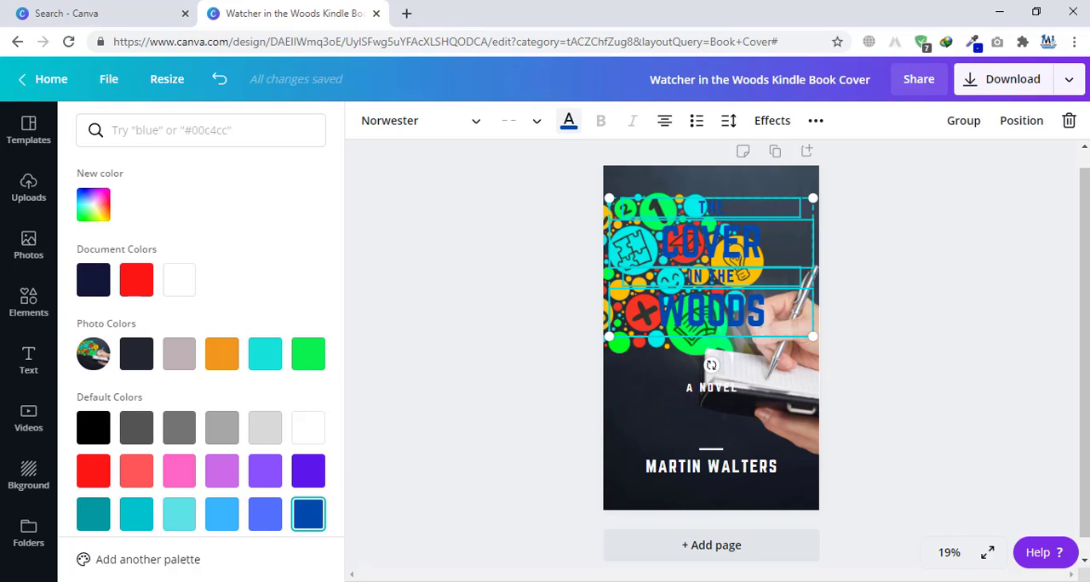
left_click(1017, 312)
left_click(990, 314)
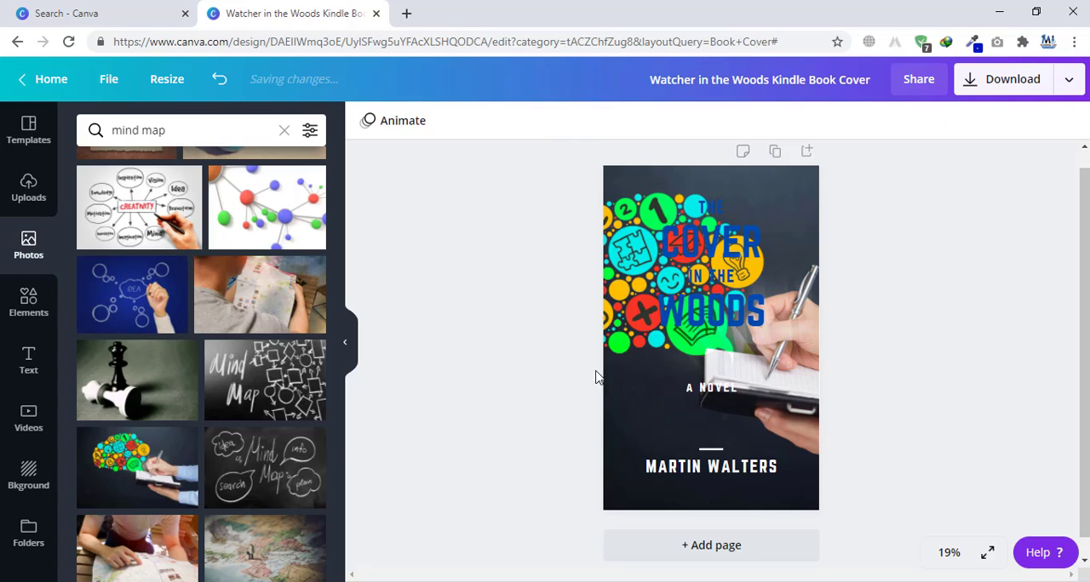
Step: Try the recently used ornate square border on the cover and delete it
left_click(29, 315)
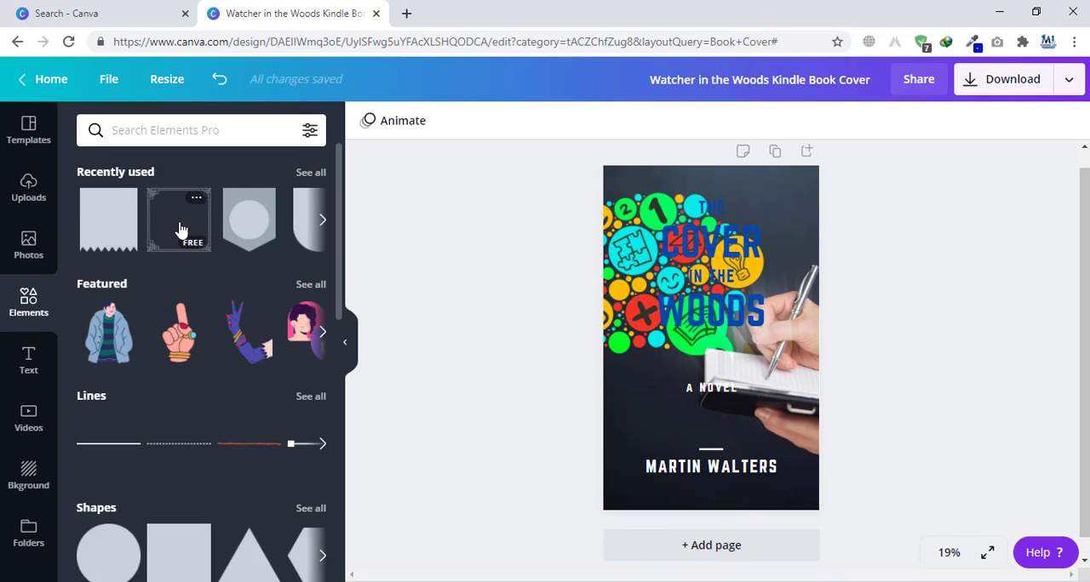
left_click(179, 228)
key("Delete")
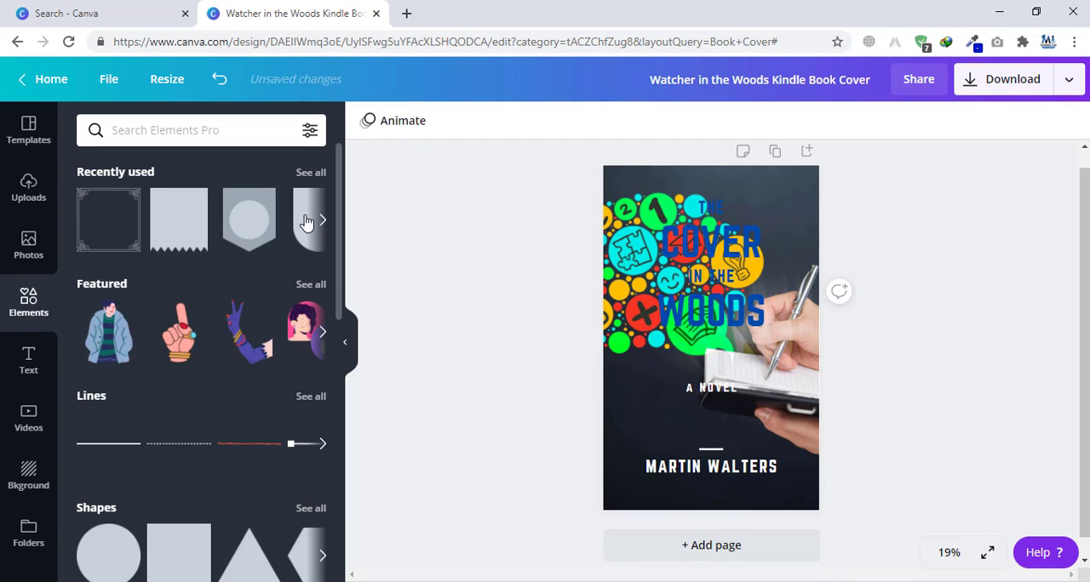
Step: Try the recently used badge shape with a circle over the cover's upper right corner and delete it
left_click(267, 222)
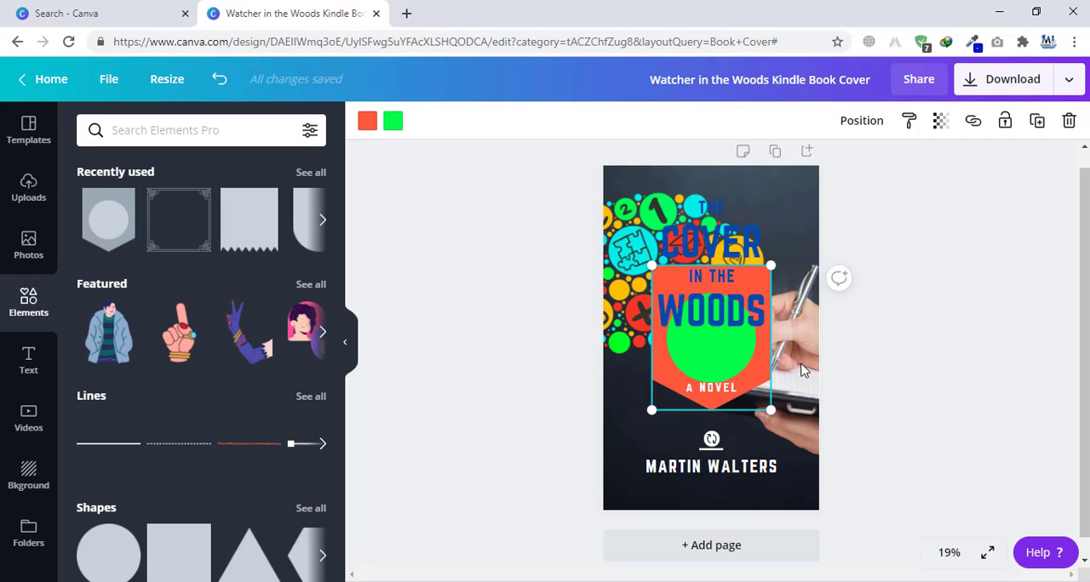
left_click_drag(758, 359, 823, 241)
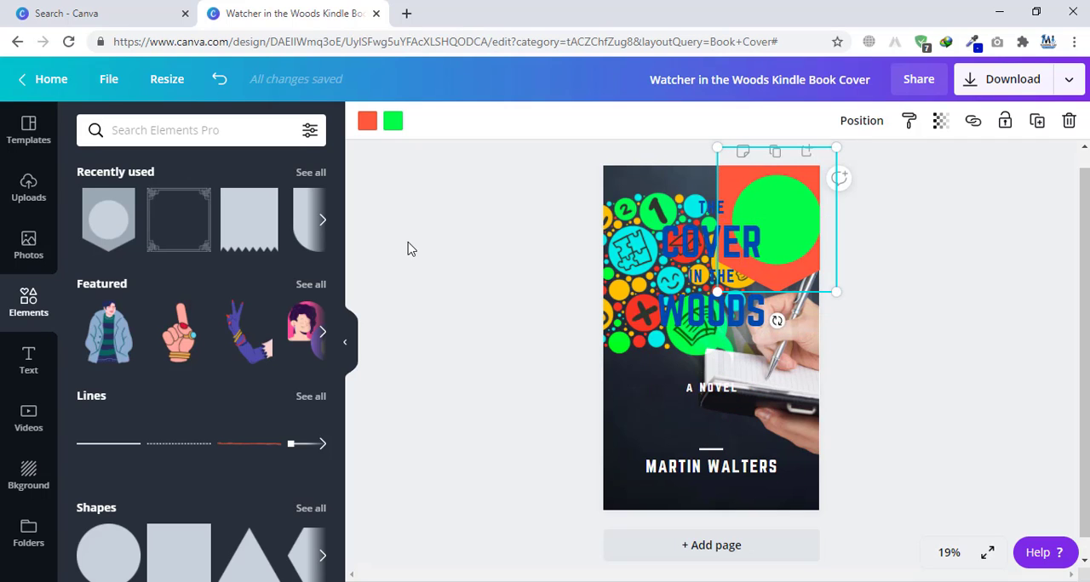
key("Delete")
Step: Try a circle shape behind the "A NOVEL" subtitle and delete it
scroll(230, 298, "down", 4)
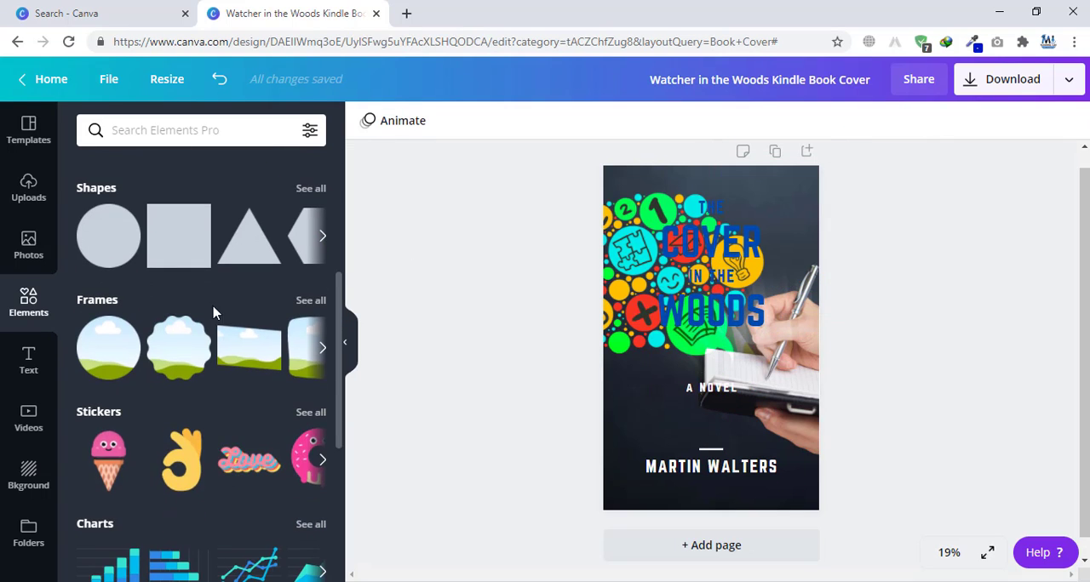
left_click_drag(109, 237, 713, 338)
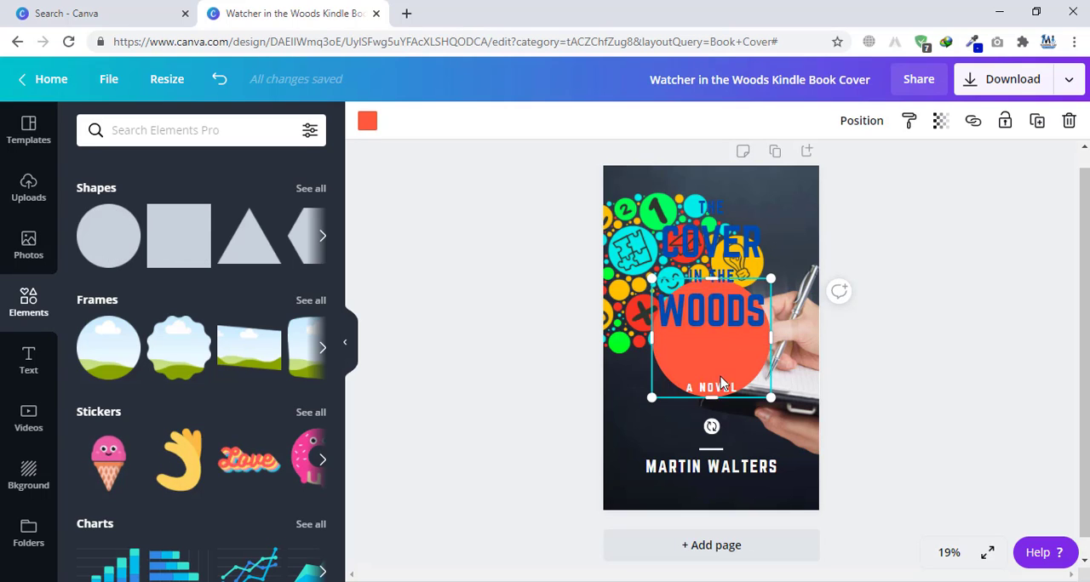
left_click_drag(719, 384, 720, 414)
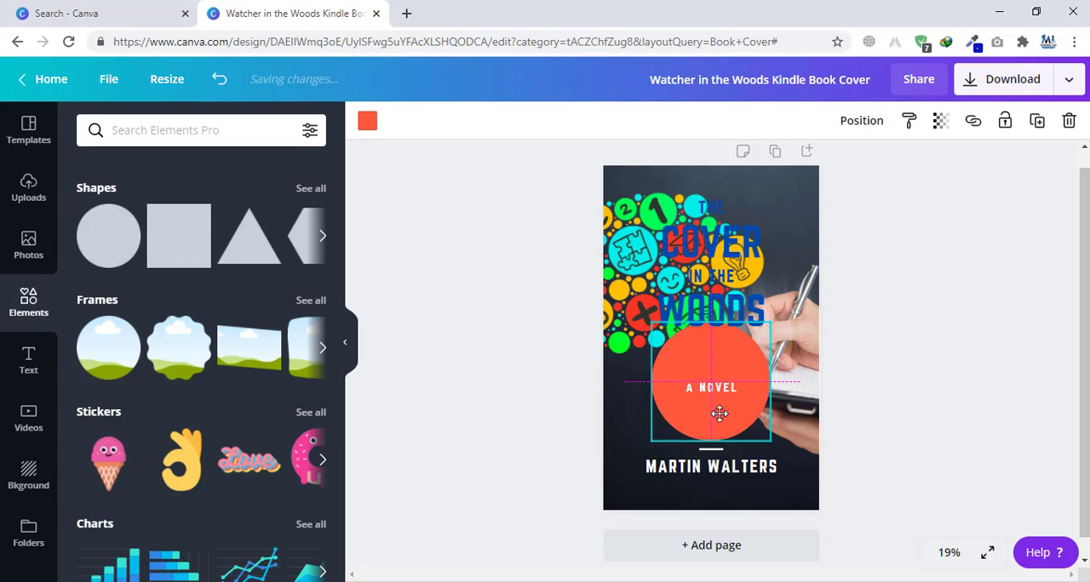
key("Delete")
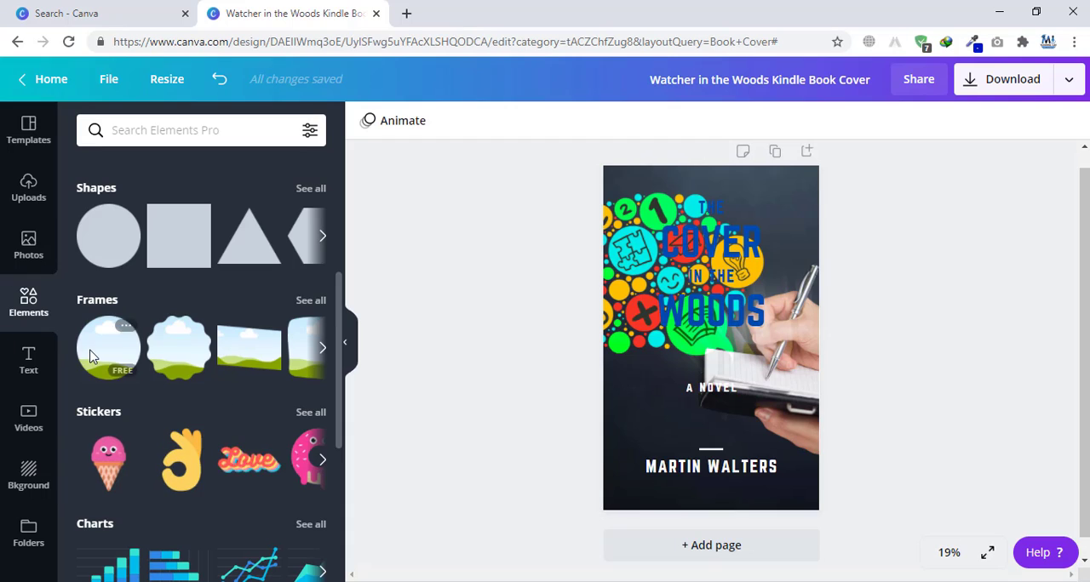
Step: Browse all the photo frames and place the circular one on the lower left part of the cover
left_click(306, 303)
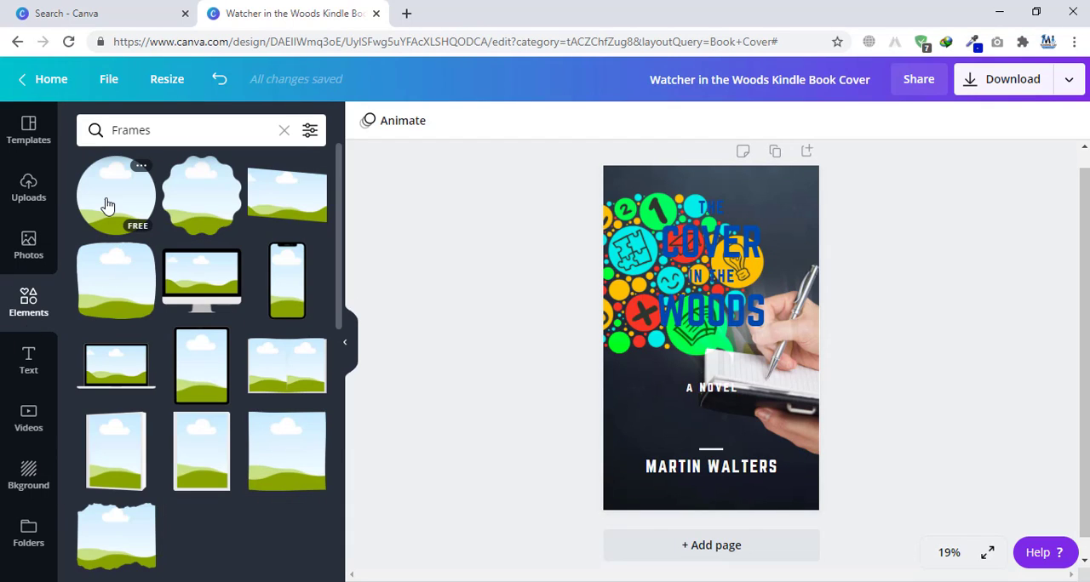
left_click_drag(106, 205, 395, 334)
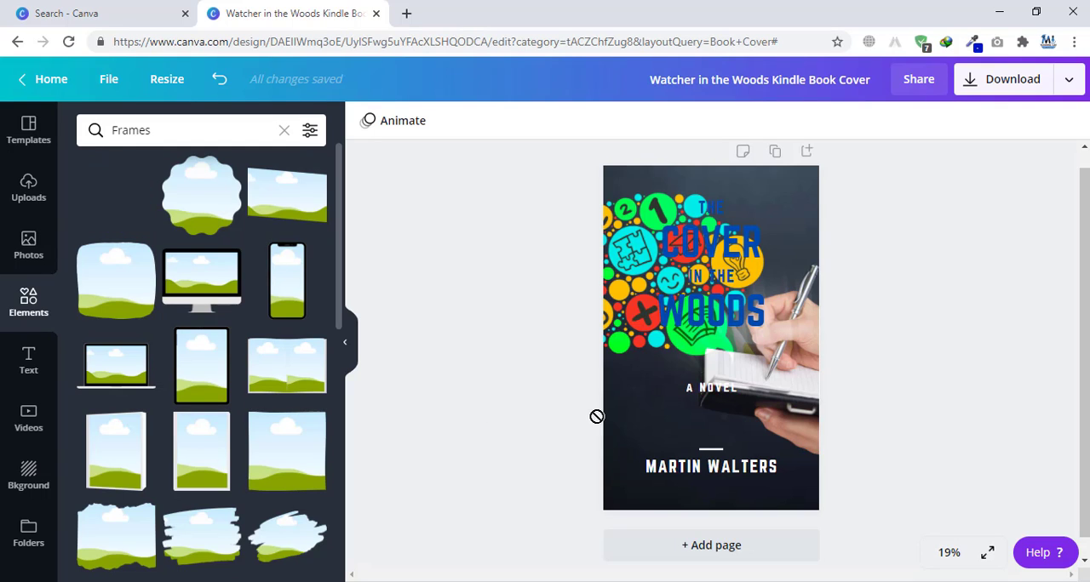
left_click_drag(596, 416, 639, 410)
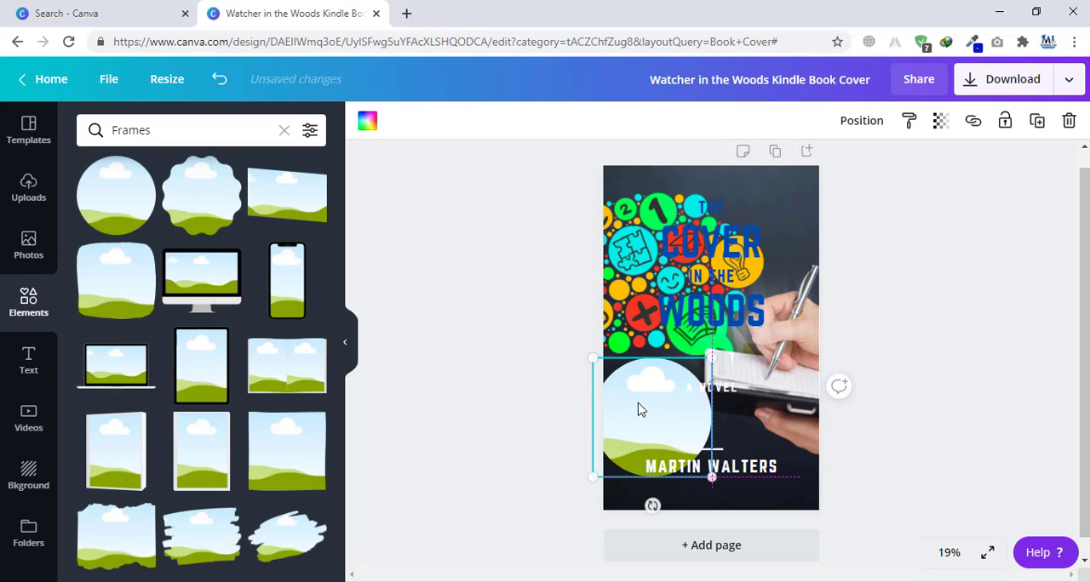
Step: Delete the author name and the short line above it, and fit the circular frame inside the cover's lower left corner
left_click(710, 456)
key("Delete")
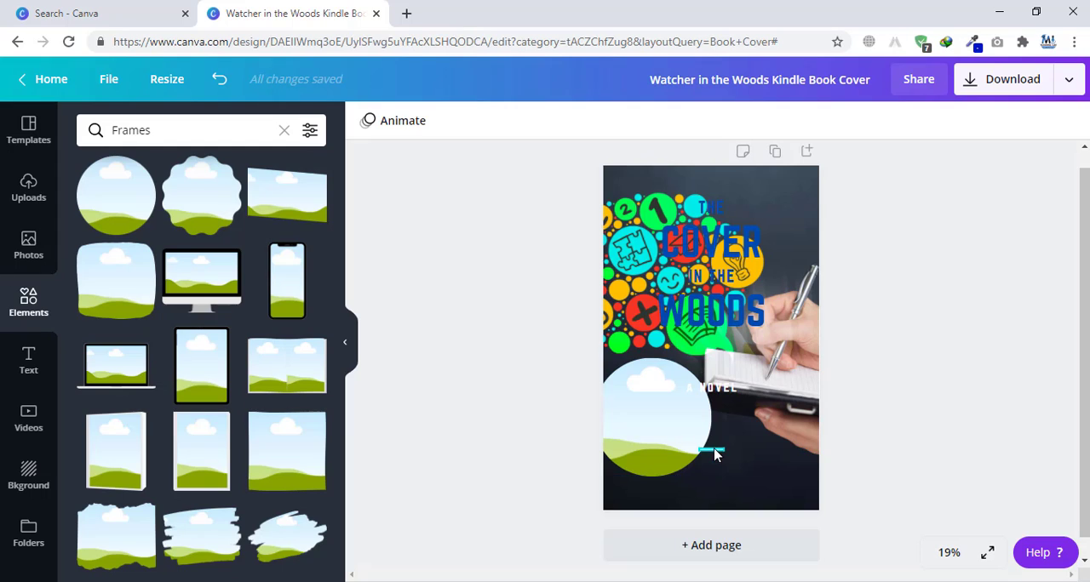
mouse_move(652, 430)
left_mouse_down()
mouse_move(698, 474)
mouse_move(676, 475)
mouse_move(661, 448)
left_mouse_up()
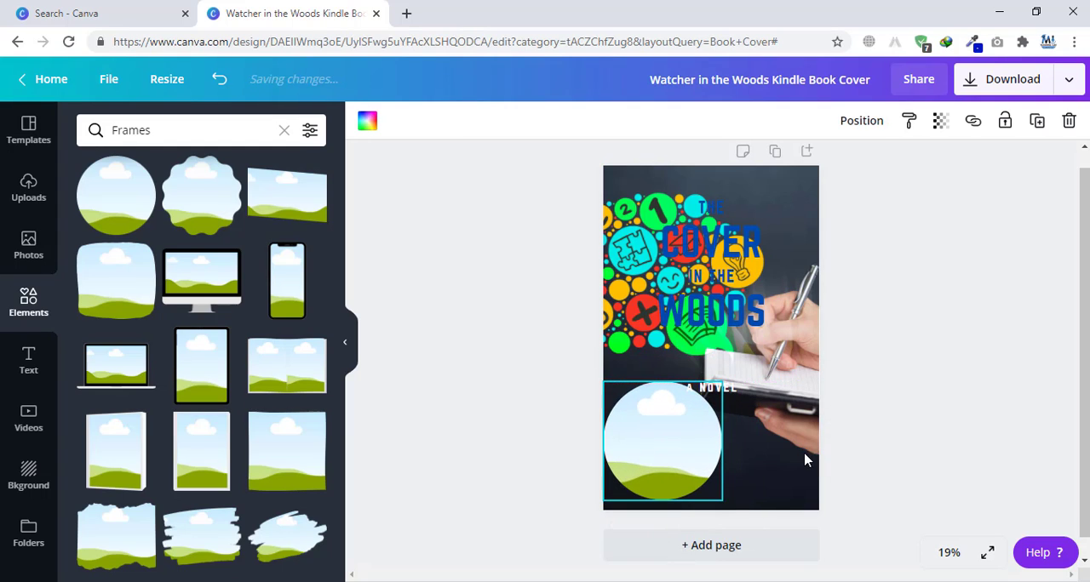
Step: Fill the circular frame with the "CREATIVITY" mind map photo from the mind map results
left_click(932, 440)
left_click(28, 244)
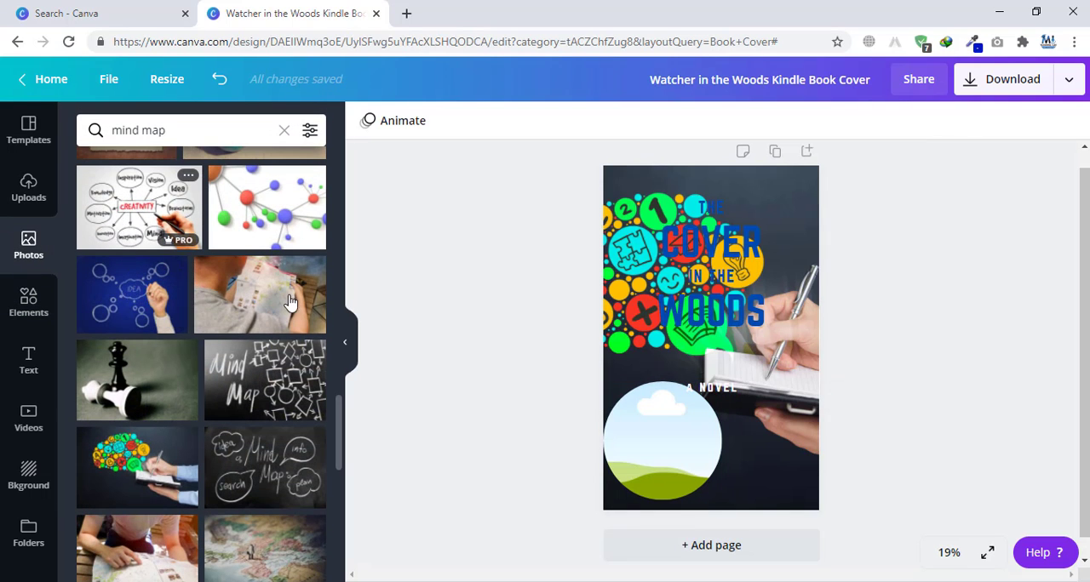
left_click_drag(290, 301, 660, 451)
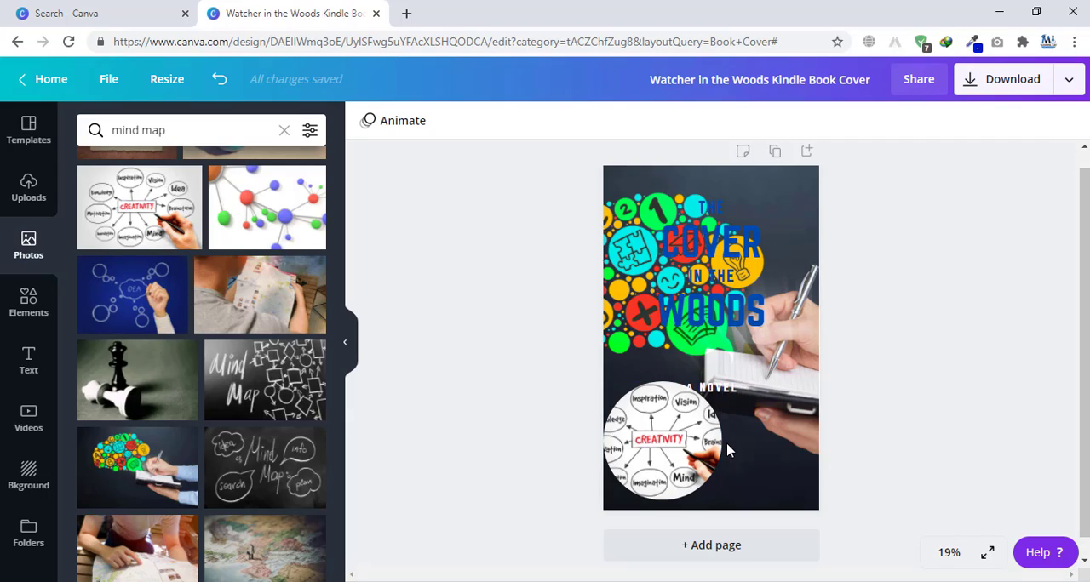